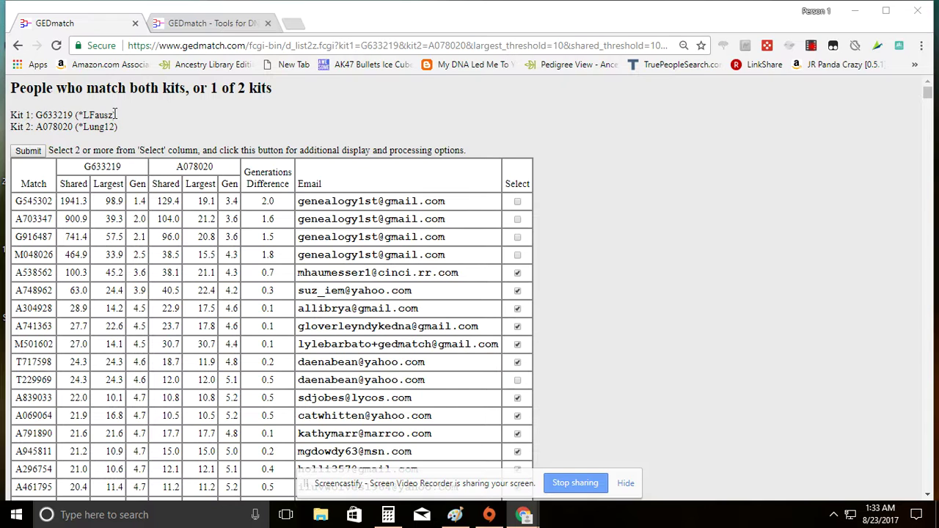
# Review the names of the two compared kits and the list of people matching both kits
pyautogui.moveTo(115, 114); pyautogui.dragTo(86, 114)
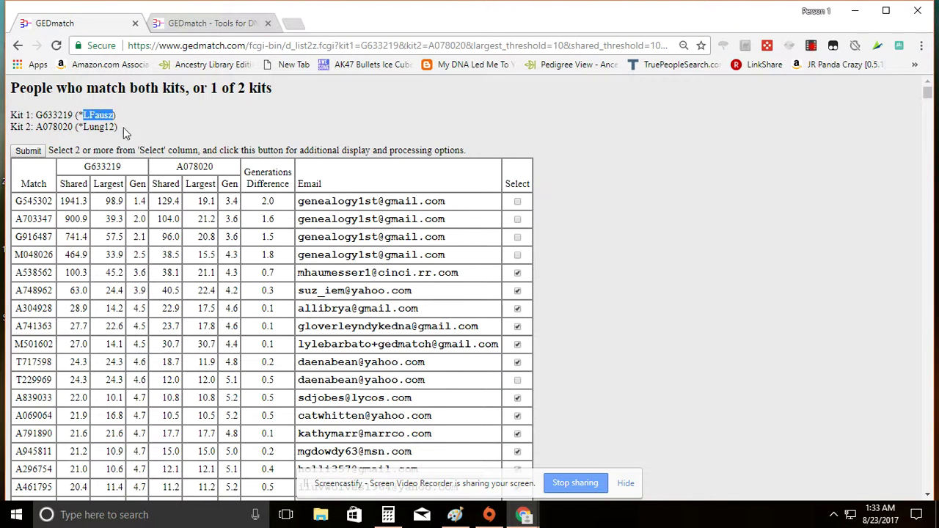
pyautogui.moveTo(114, 127); pyautogui.dragTo(81, 129)
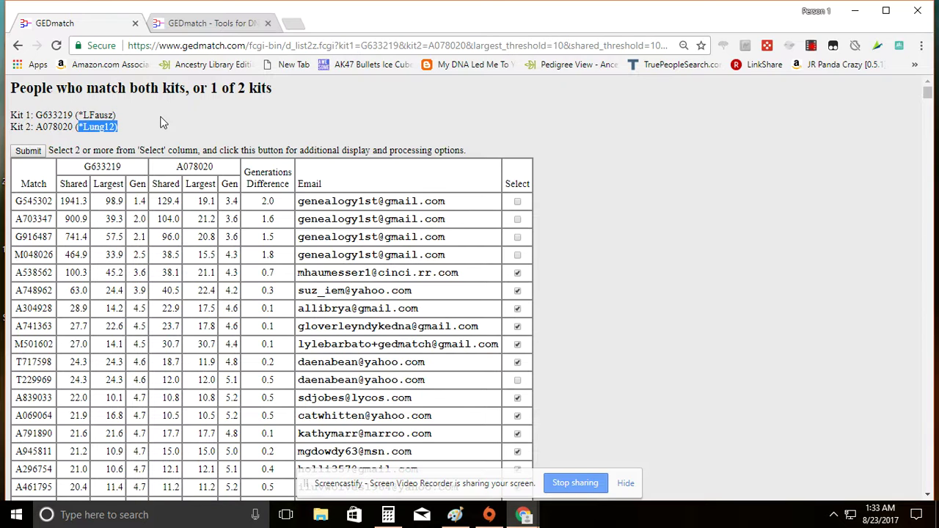
pyautogui.scroll(-3, 487, 157)
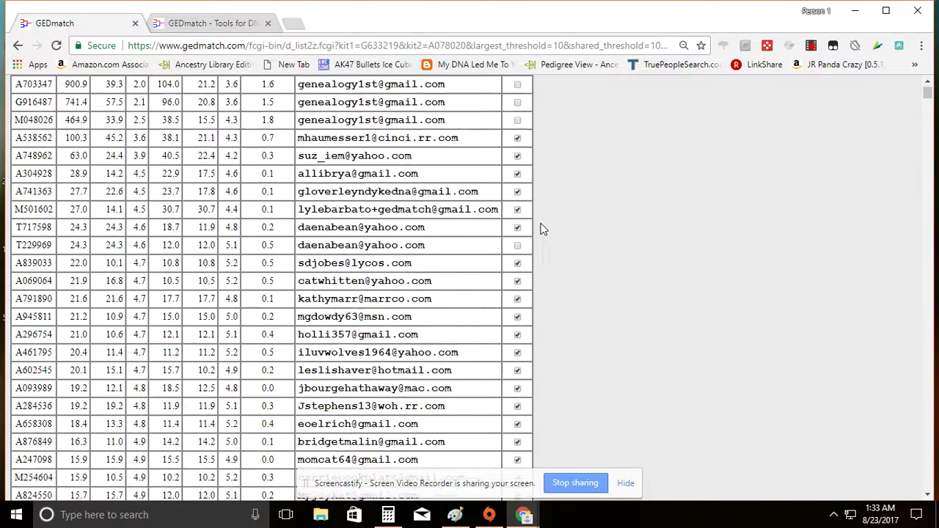
pyautogui.scroll(-4, 497, 211)
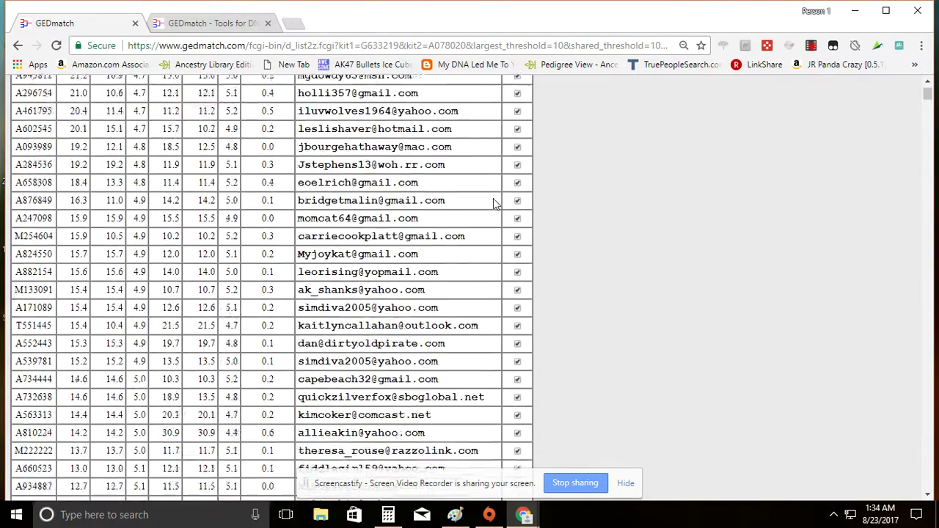
pyautogui.scroll(4, 514, 441)
pyautogui.scroll(3, 505, 422)
# Submit the selected matches for visualization, generate the 2-D Chromosome Browser and display its results
pyautogui.click(28, 150)
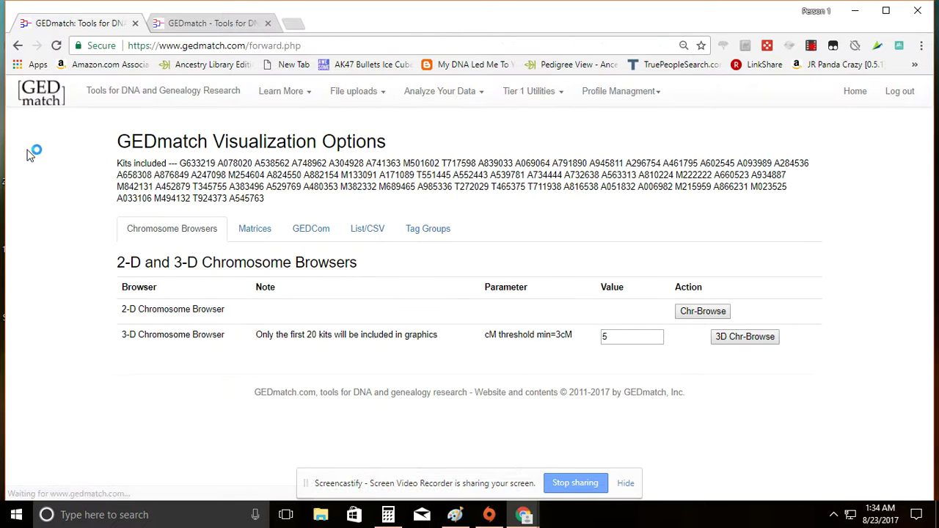
pyautogui.click(697, 311)
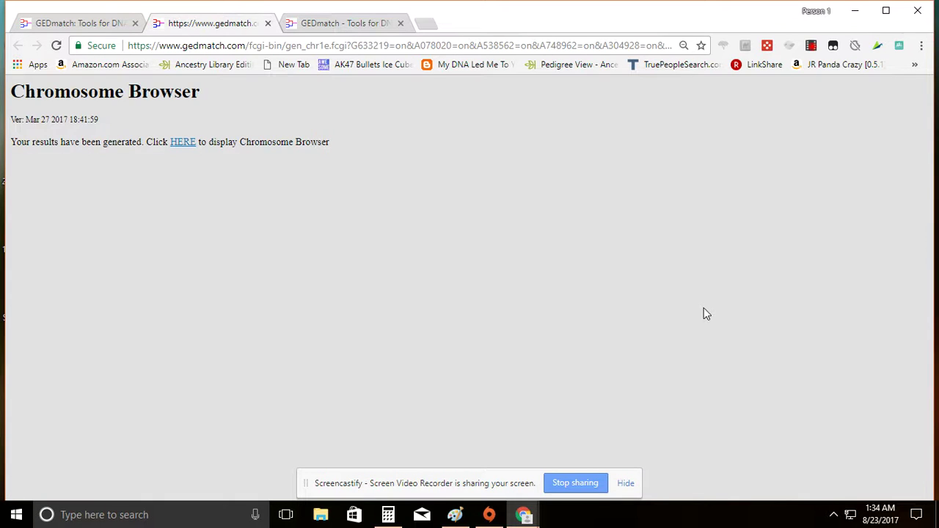
pyautogui.click(197, 144)
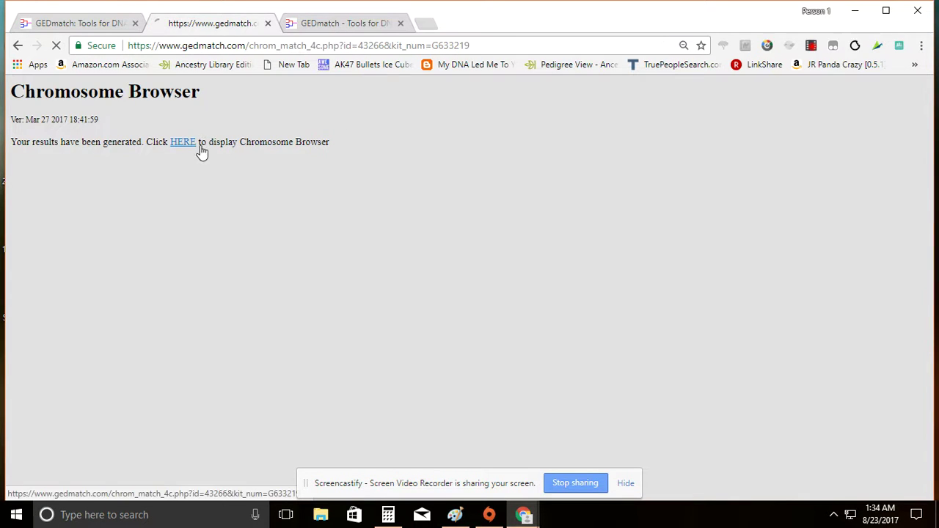
# Look through the Chromosome Browser results and examine the matching segments listed for chromosome 17
pyautogui.scroll(-15, 479, 269)
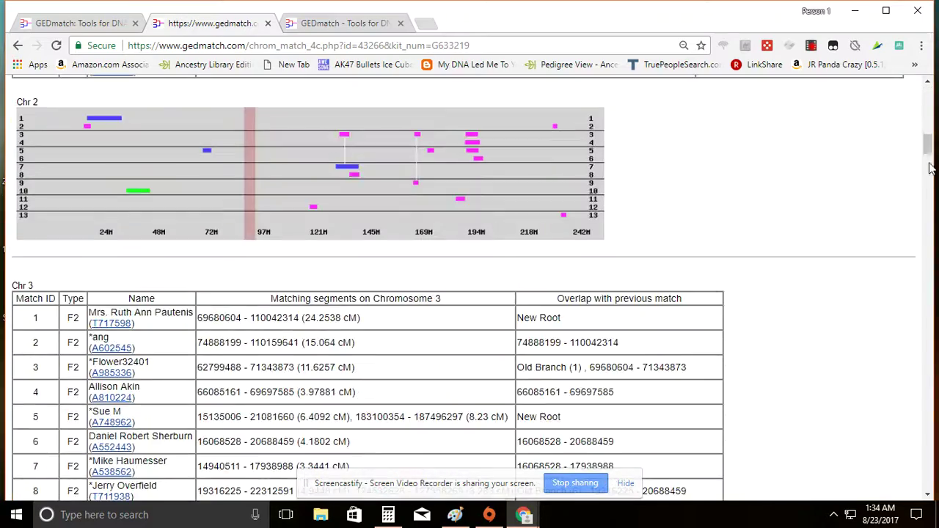
pyautogui.scroll(-20, 864, 221)
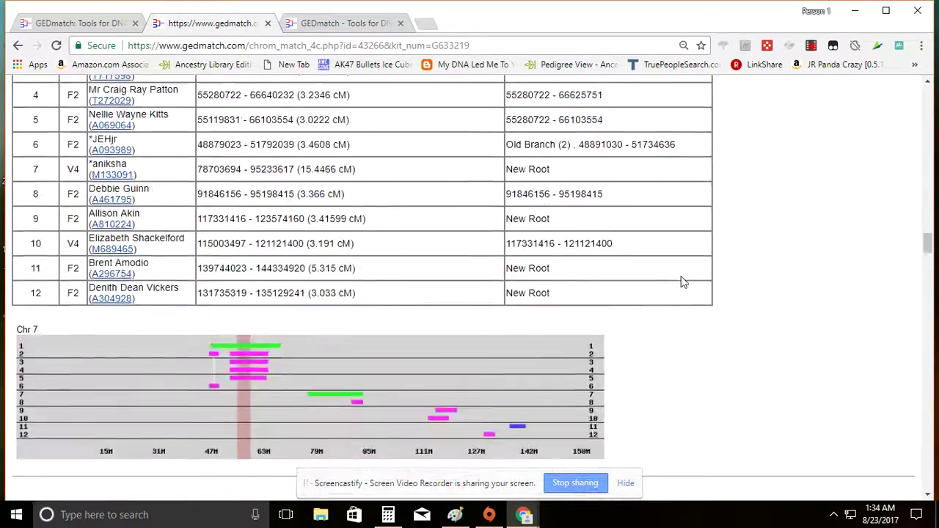
pyautogui.scroll(-20, 661, 279)
pyautogui.scroll(-20, 599, 311)
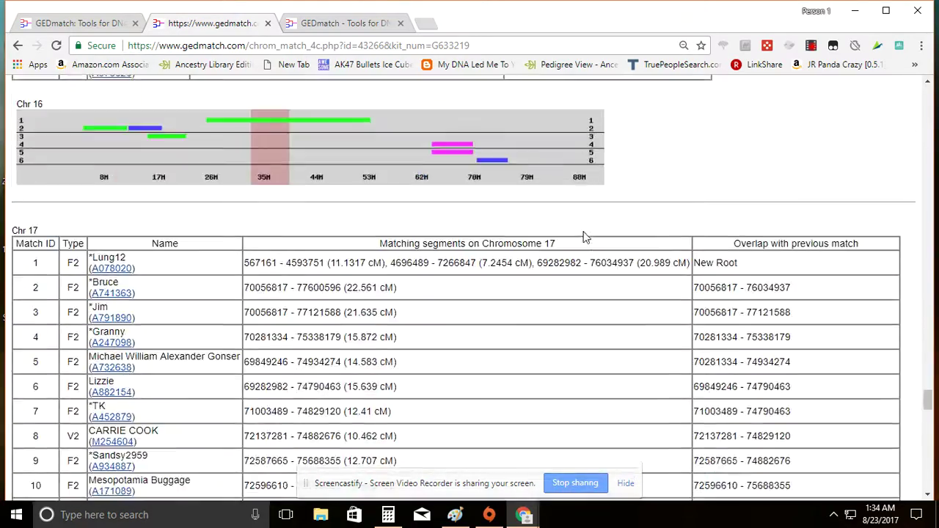
pyautogui.scroll(-5, 583, 231)
pyautogui.scroll(3, 583, 232)
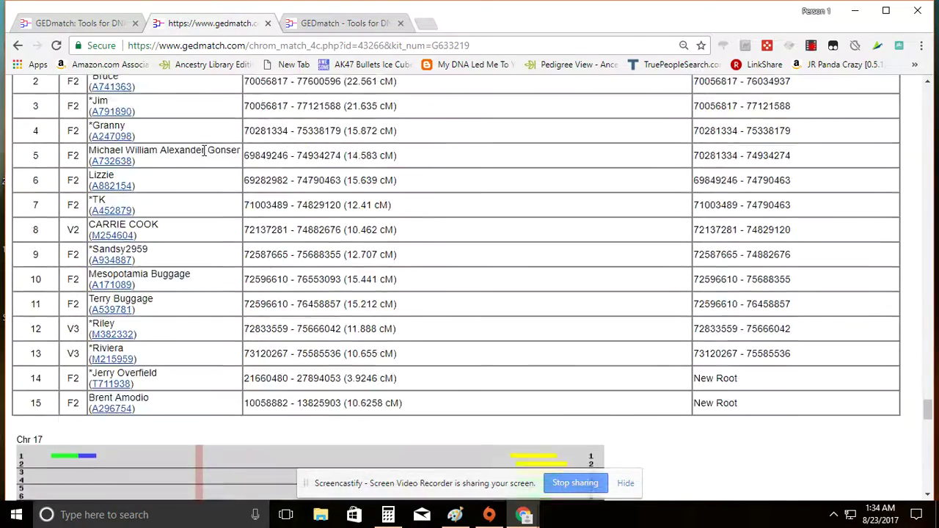
pyautogui.scroll(2, 204, 154)
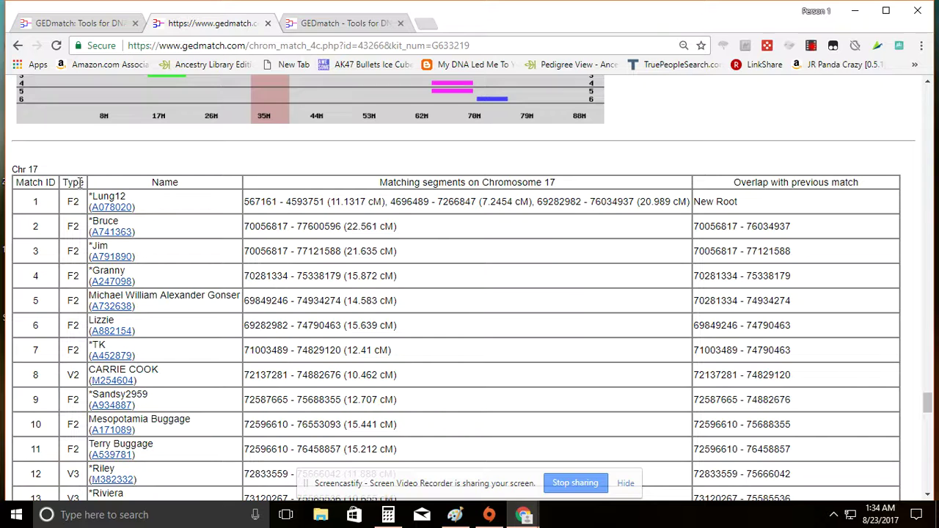
pyautogui.scroll(-3, 430, 239)
pyautogui.scroll(2, 411, 231)
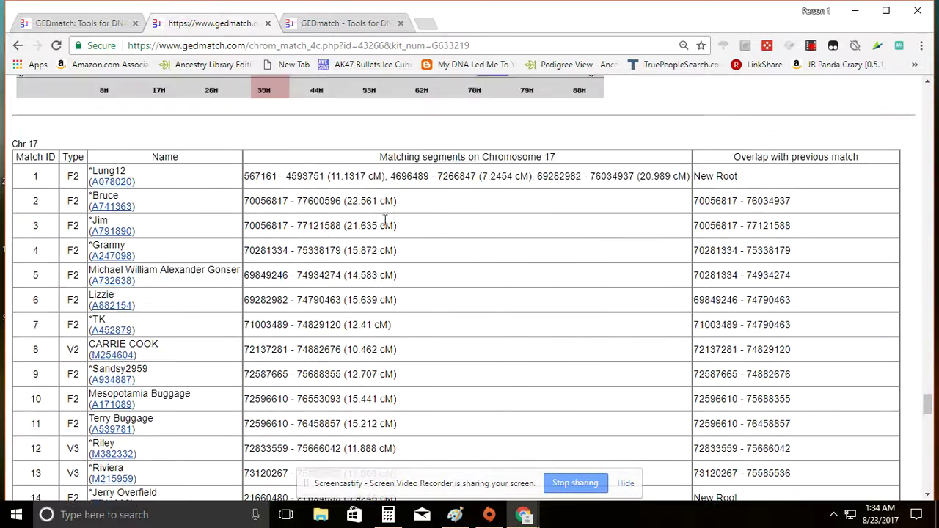
pyautogui.scroll(1, 384, 220)
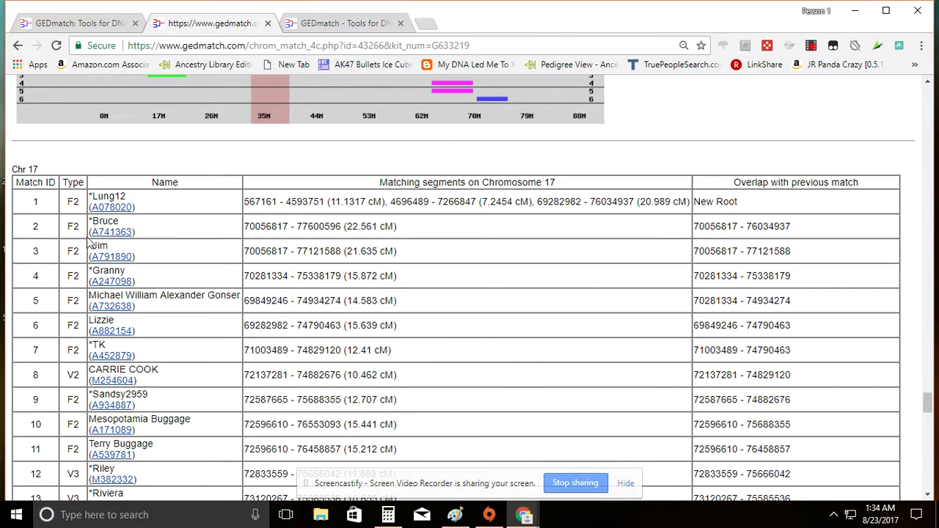
# Go to ancestry.com in a new browser tab and open the Marr Family Tree
pyautogui.click(422, 25)
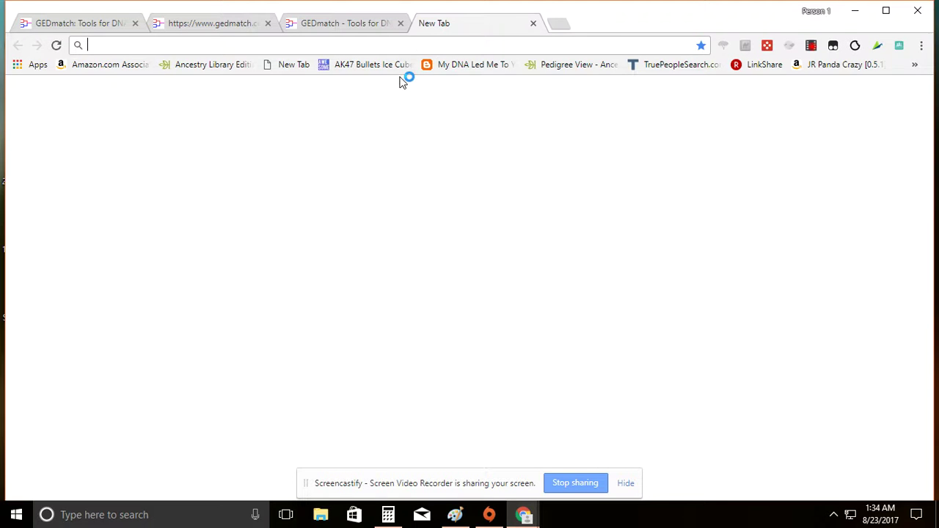
pyautogui.write('ancestry.com')
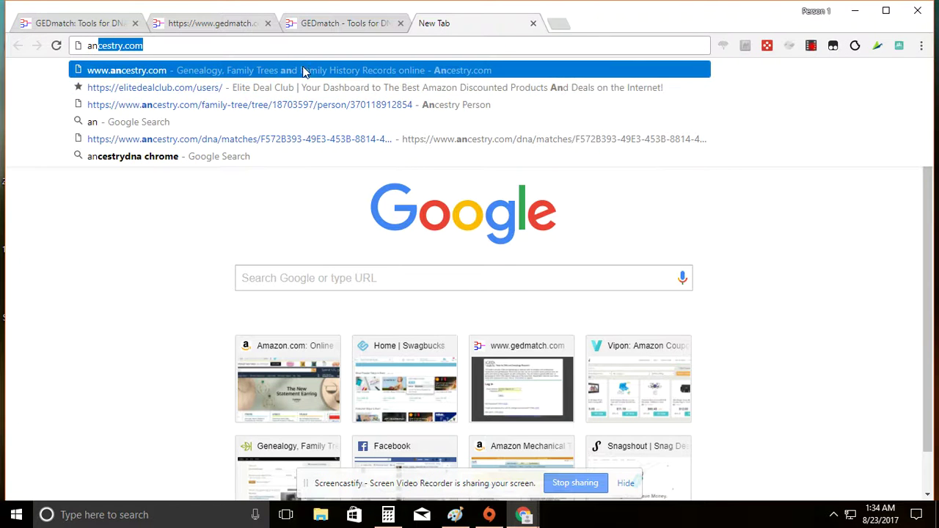
pyautogui.click(304, 71)
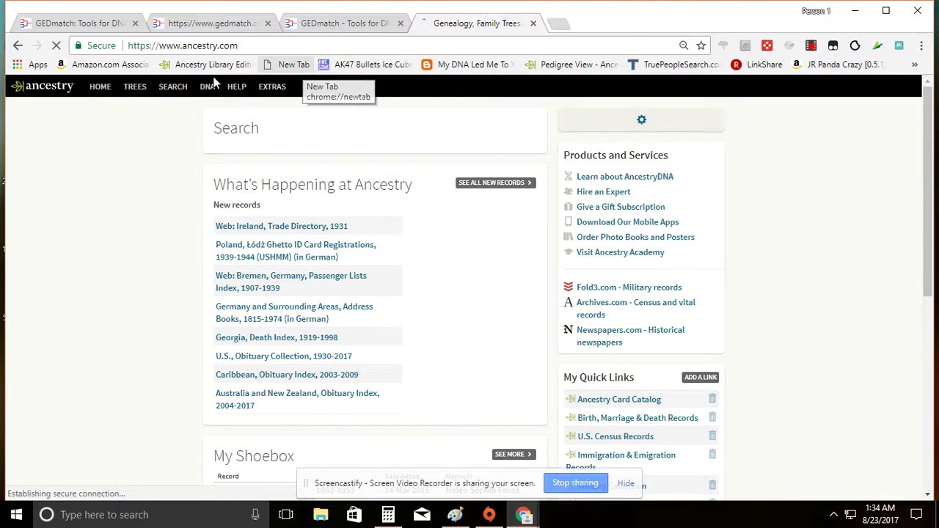
pyautogui.click(137, 88)
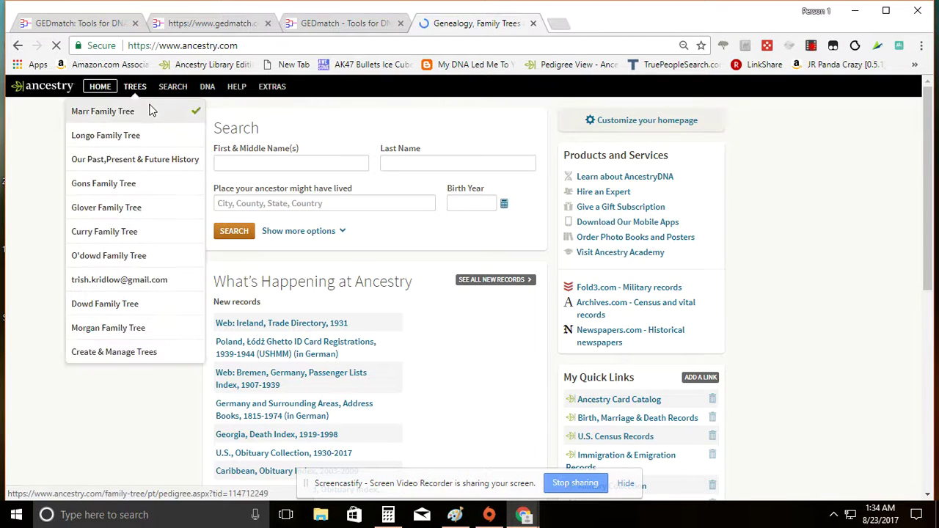
pyautogui.click(132, 114)
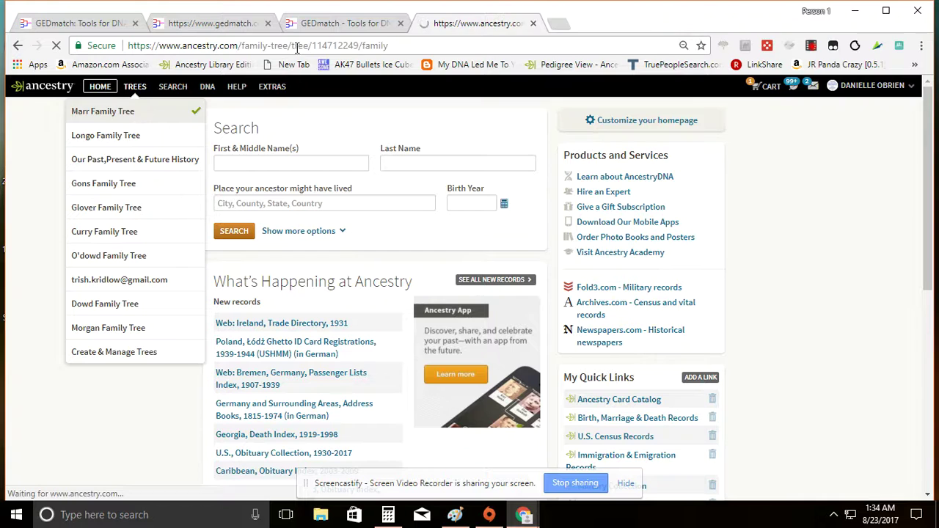
# Check the chromosome 17 match list against the Marr Family Tree pedigree
pyautogui.click(312, 22)
pyautogui.click(244, 24)
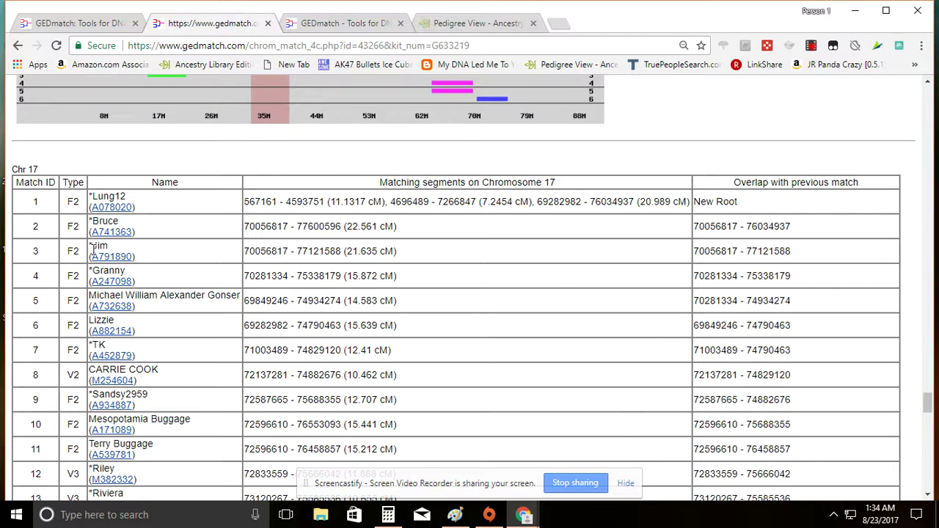
pyautogui.click(479, 24)
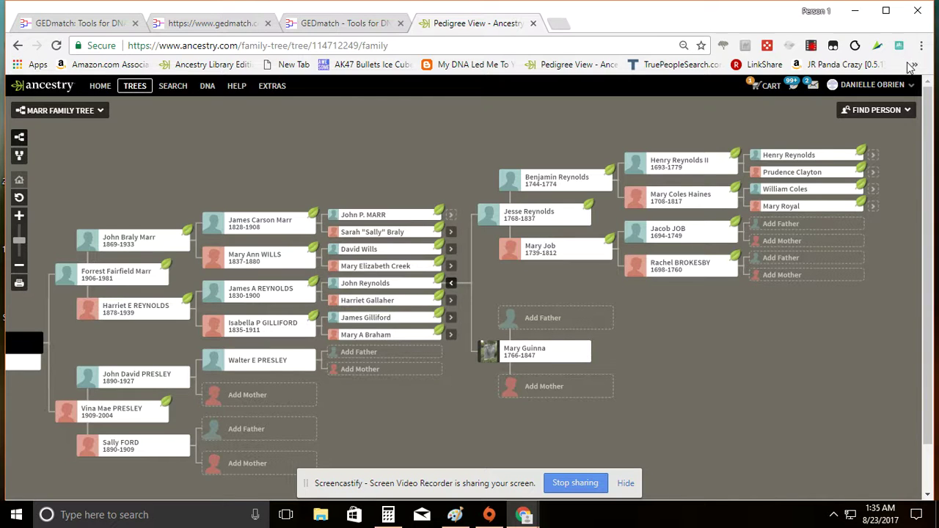
# Open the bookmarked "Pedigree View - Ancestry.com" page for the second tree in a new browser tab
pyautogui.click(556, 24)
pyautogui.click(914, 66)
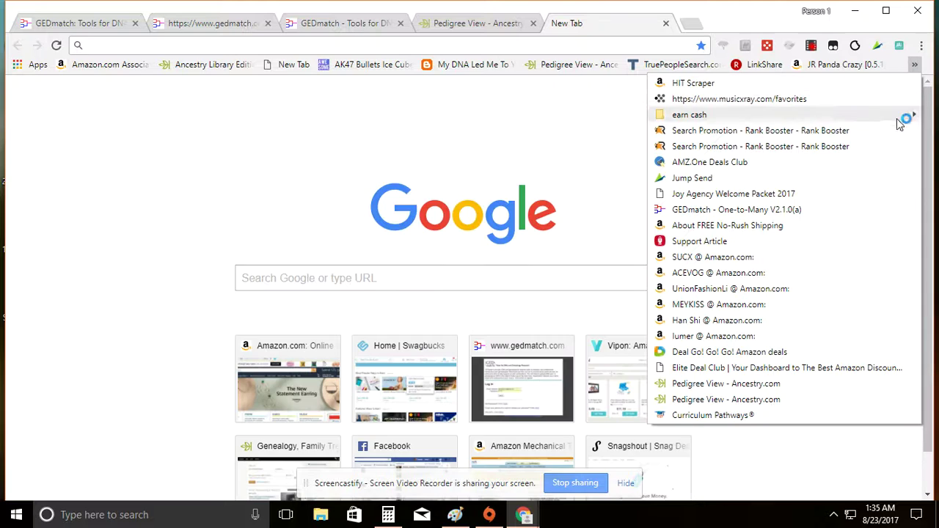
pyautogui.click(721, 390)
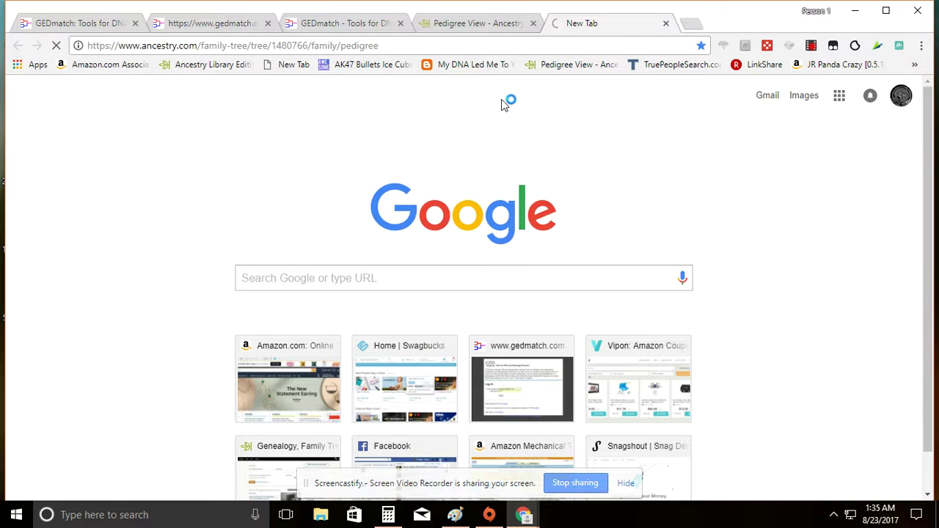
# Close the GEDmatch Visualization Options page and highlight the name of match 9 in the Chr 17 table
pyautogui.click(99, 24)
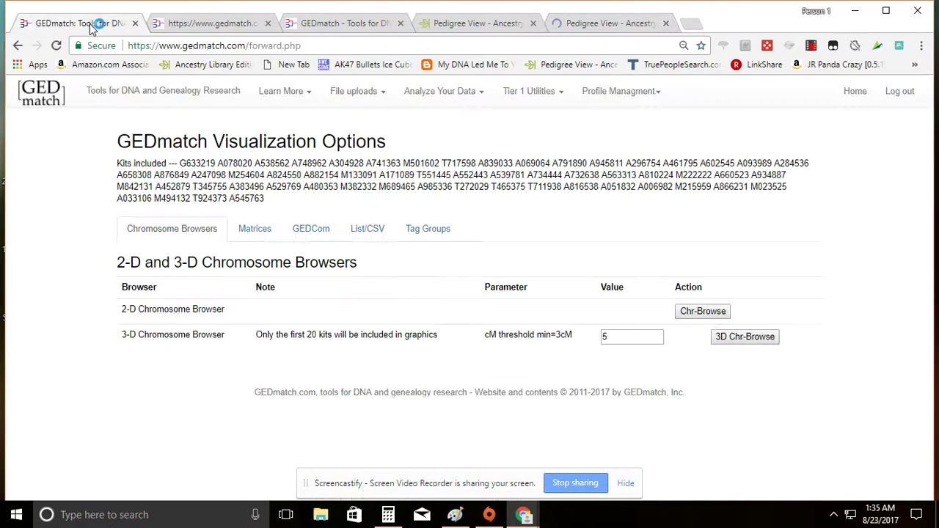
pyautogui.click(135, 24)
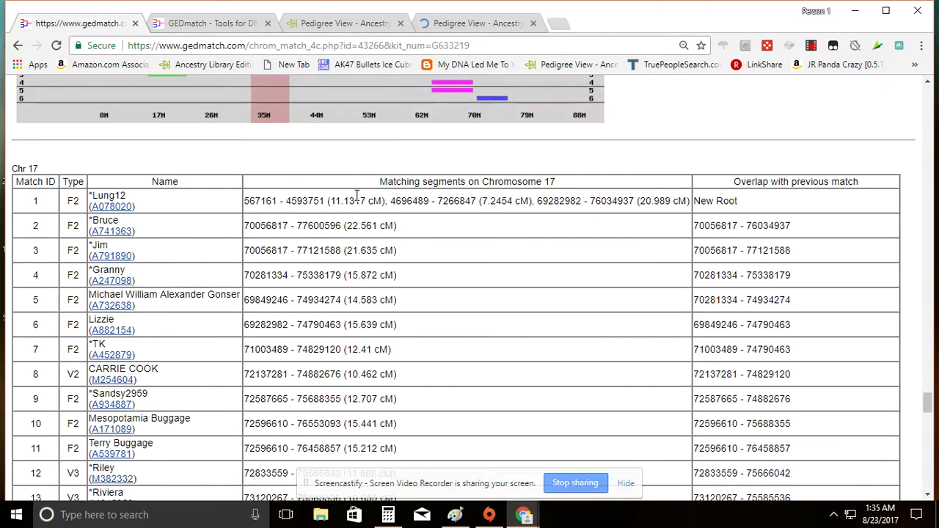
pyautogui.scroll(-6, 282, 182)
pyautogui.scroll(3, 198, 204)
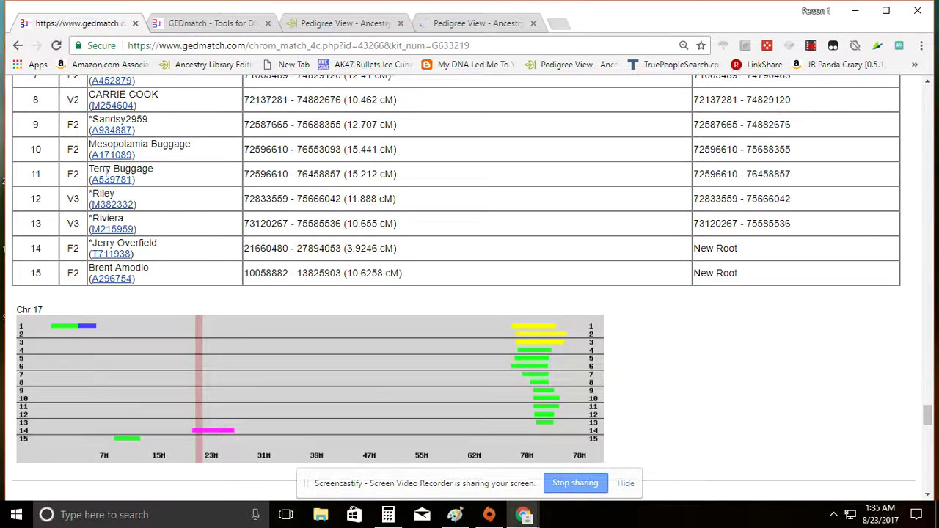
pyautogui.scroll(2, 124, 156)
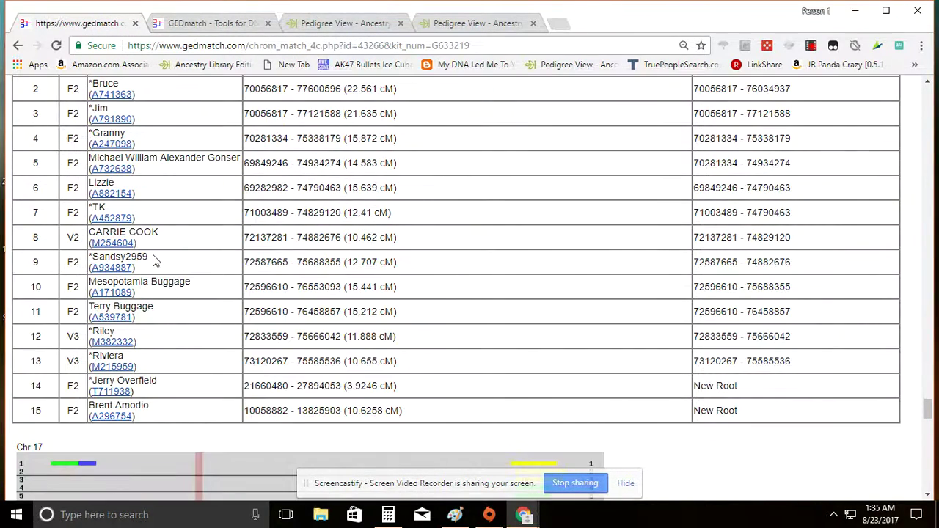
pyautogui.moveTo(153, 257); pyautogui.dragTo(91, 257)
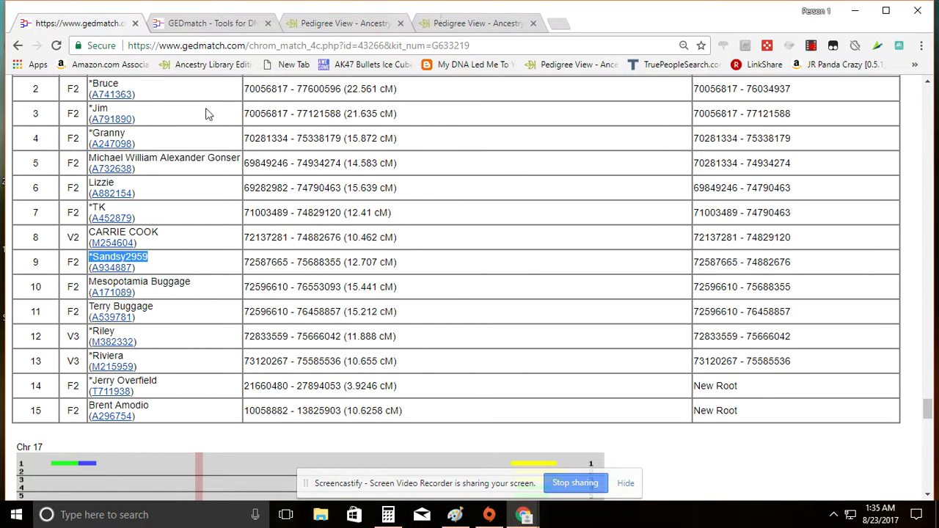
# Examine the pedigree of the Smith Family Tree and return to the Chromosome Browser results
pyautogui.click(494, 22)
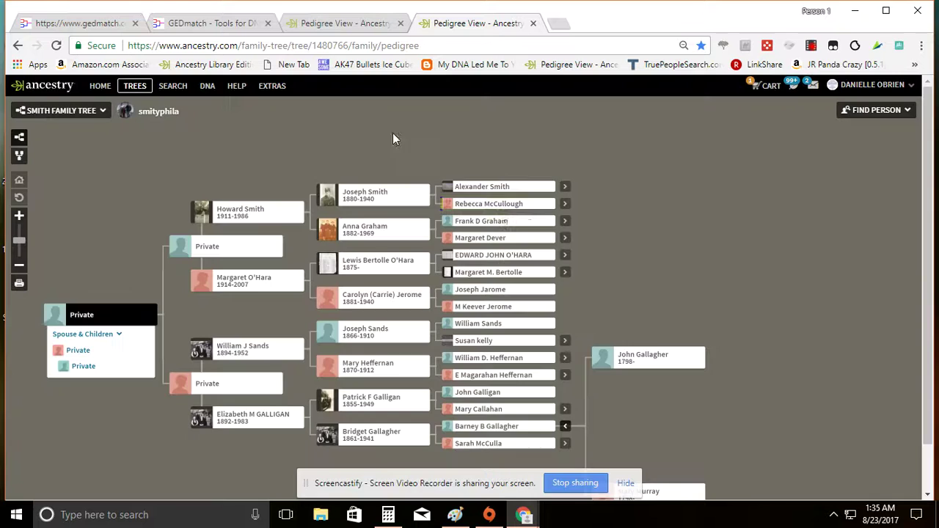
pyautogui.scroll(-1, 562, 224)
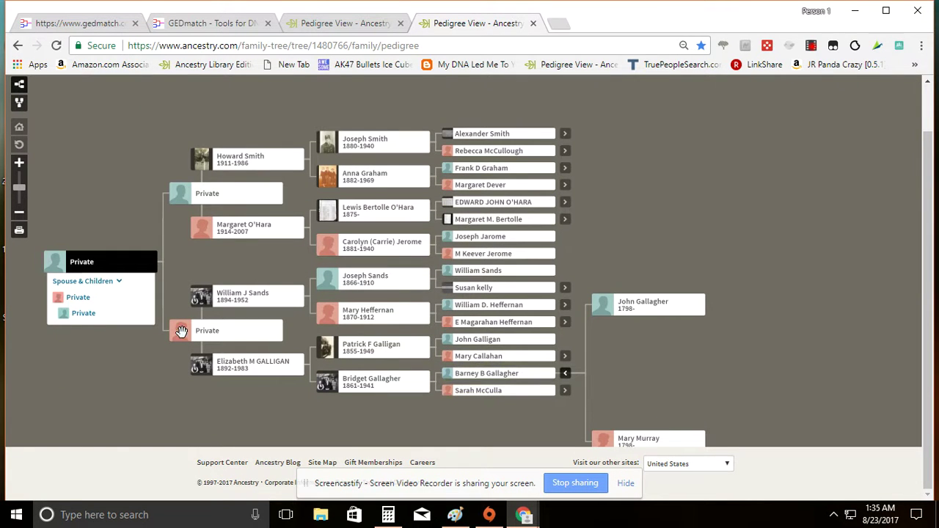
pyautogui.click(106, 27)
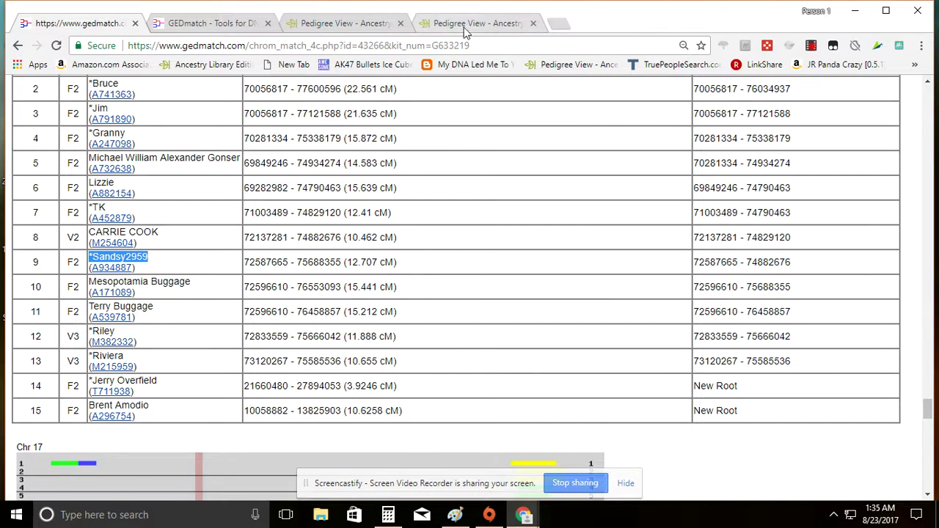
# Compare the Chr 17 match table with the segment graph below it and clear the highlighted name
pyautogui.scroll(1, 140, 184)
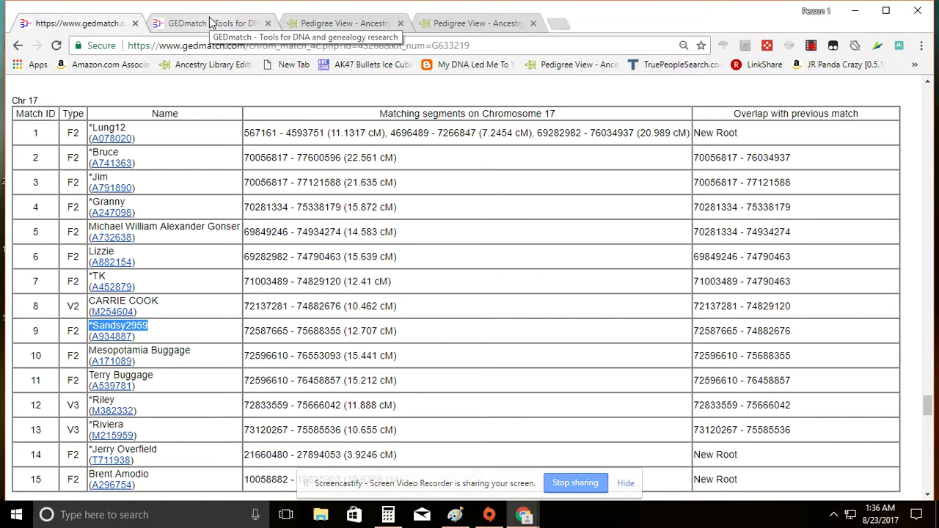
pyautogui.scroll(-3, 220, 164)
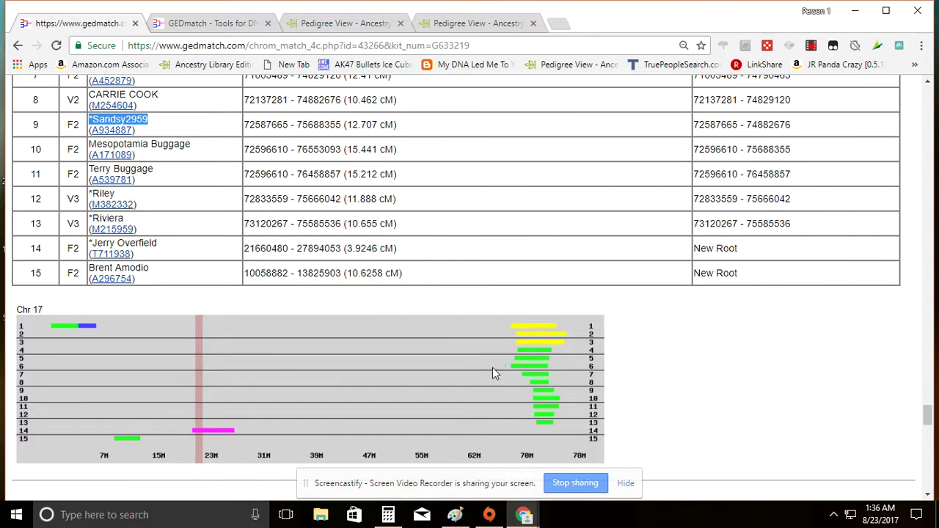
pyautogui.scroll(1, 484, 381)
pyautogui.scroll(2, 483, 382)
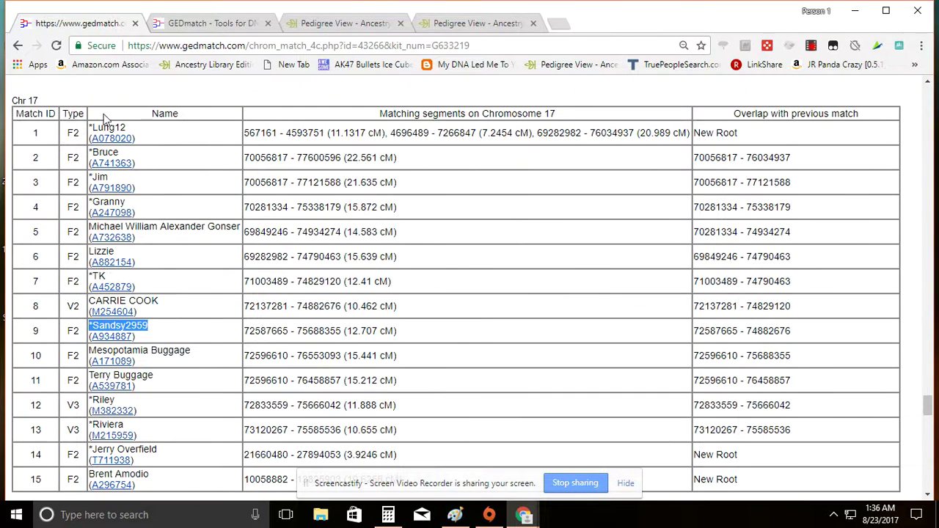
pyautogui.click(35, 130)
pyautogui.scroll(-3, 55, 143)
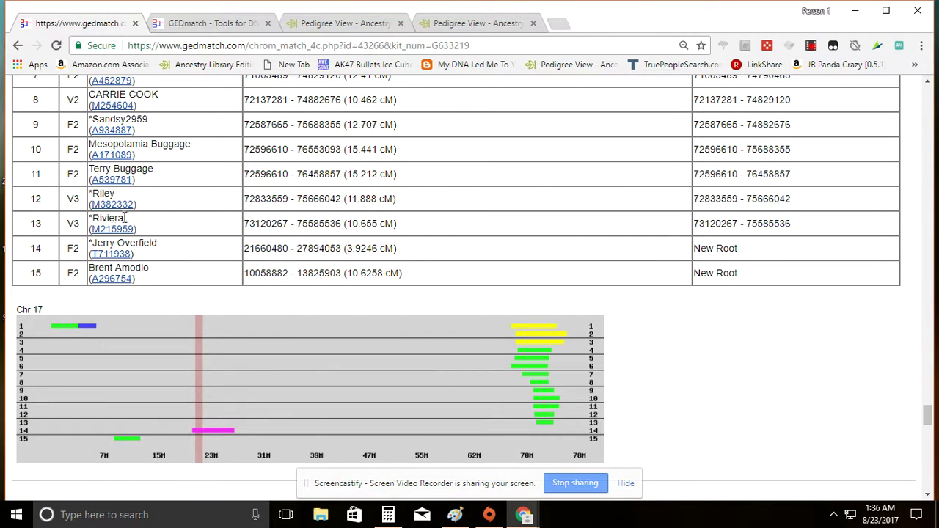
# Compare the matching and overlapping segments in the Chr 17 match table, and return to the GEDmatch home page
pyautogui.scroll(2, 119, 219)
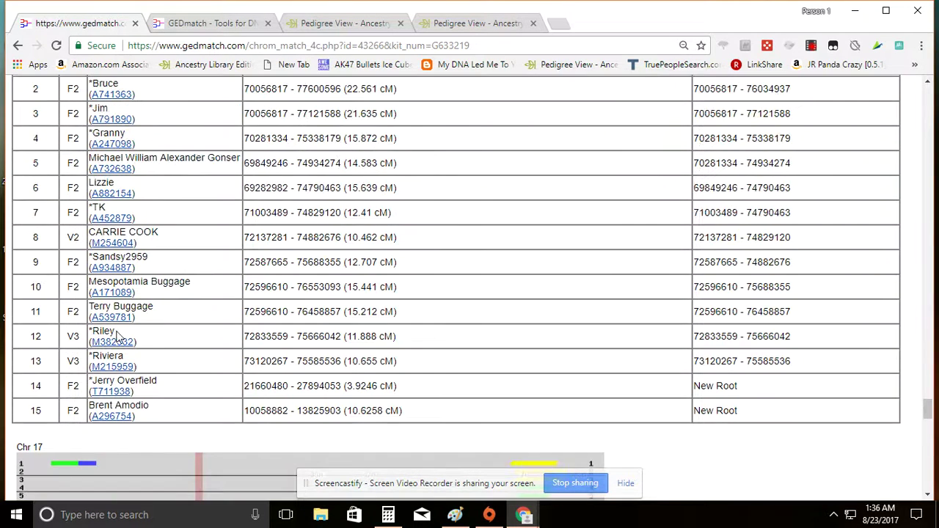
pyautogui.scroll(-1, 118, 336)
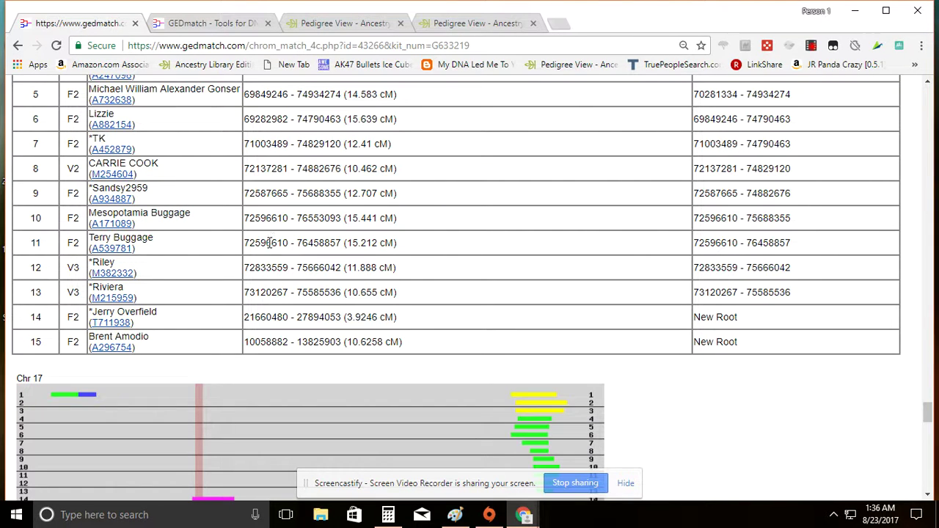
pyautogui.scroll(2, 270, 209)
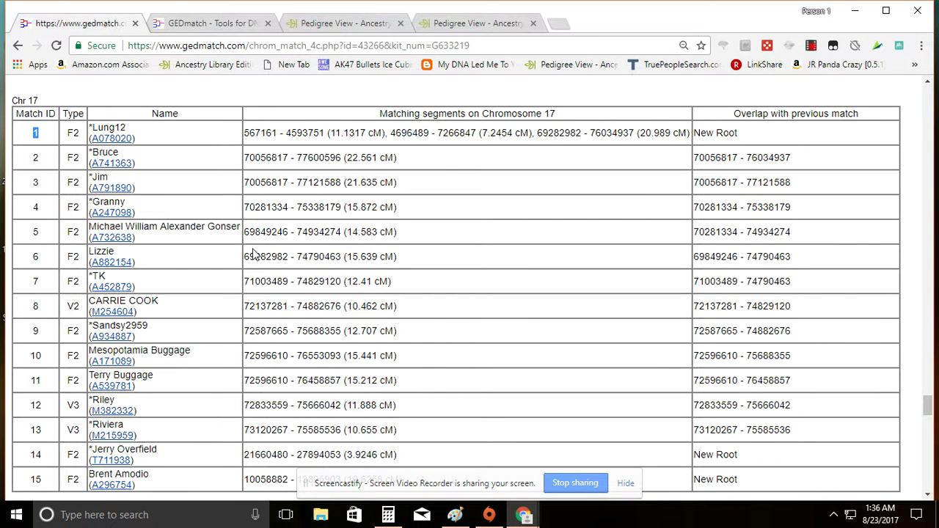
pyautogui.scroll(-3, 251, 253)
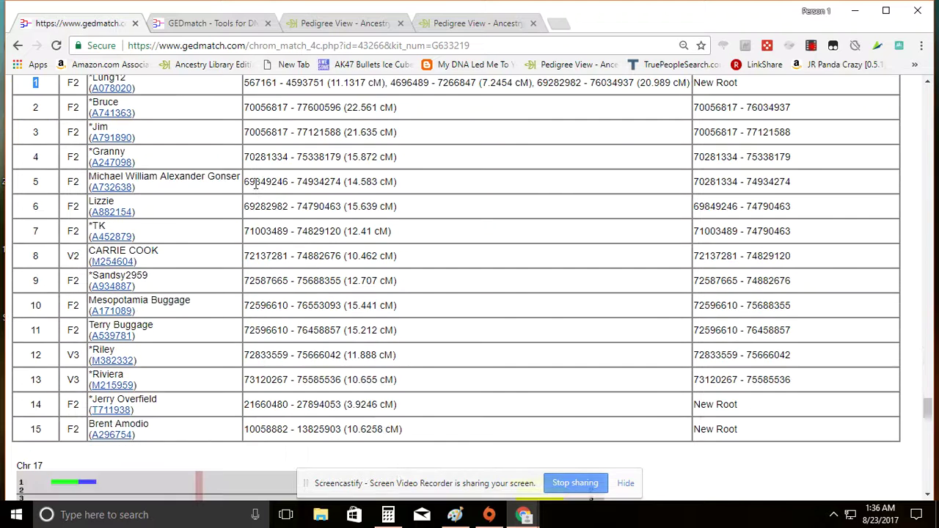
pyautogui.scroll(1, 305, 260)
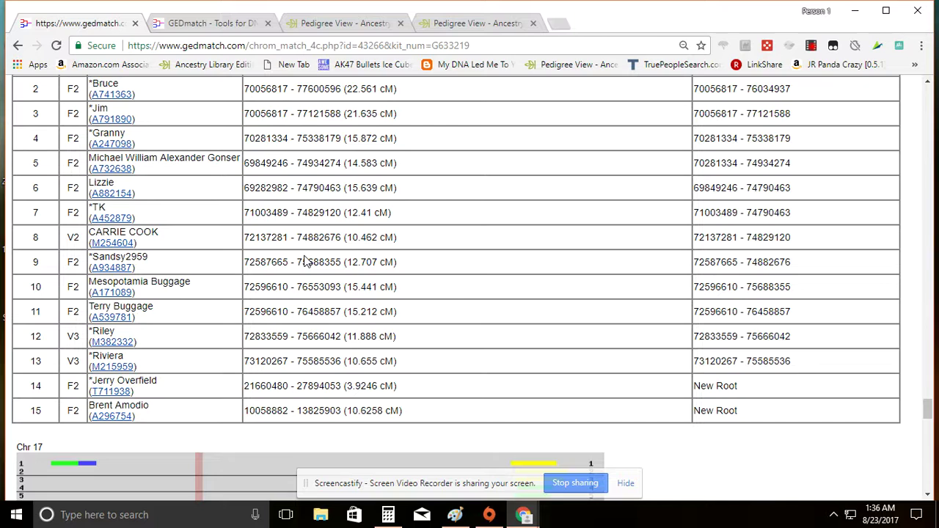
pyautogui.scroll(2, 305, 262)
pyautogui.scroll(-1, 286, 257)
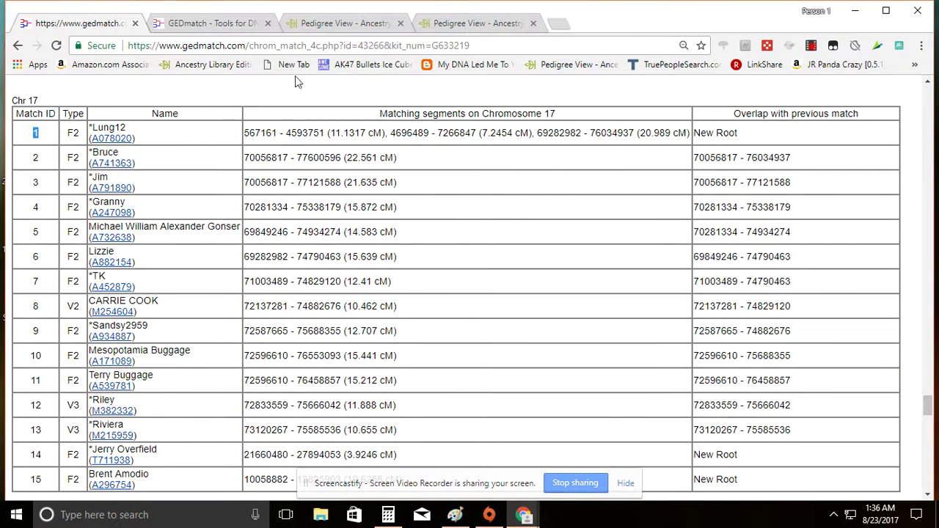
pyautogui.click(230, 24)
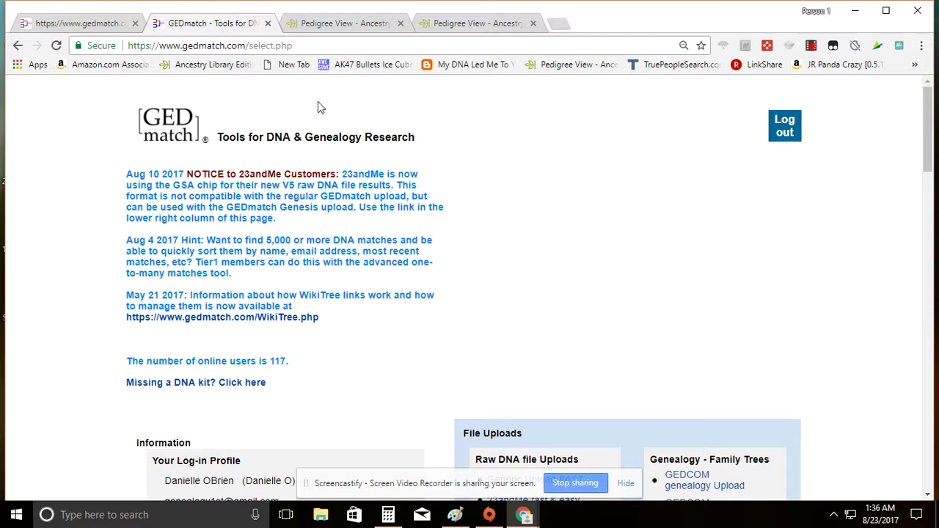
pyautogui.scroll(-5, 318, 103)
pyautogui.click(547, 314)
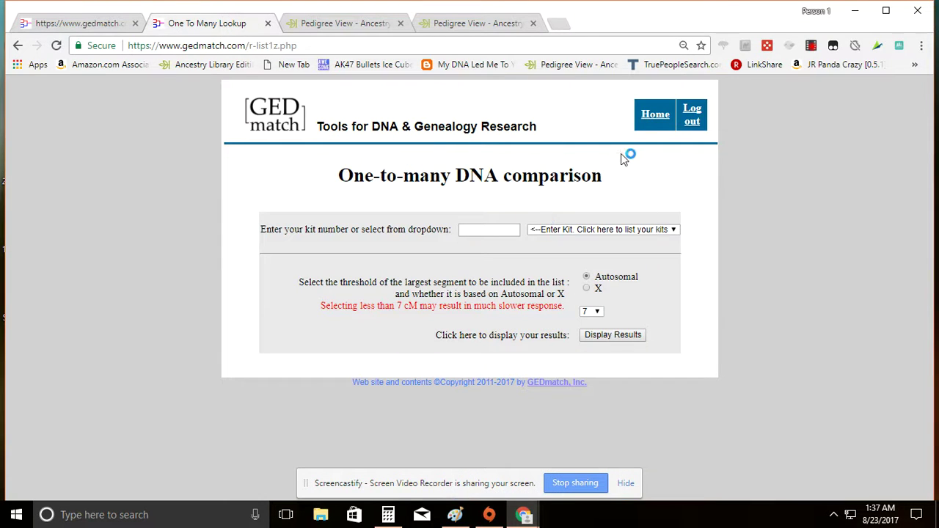
pyautogui.click(513, 234)
pyautogui.click(555, 229)
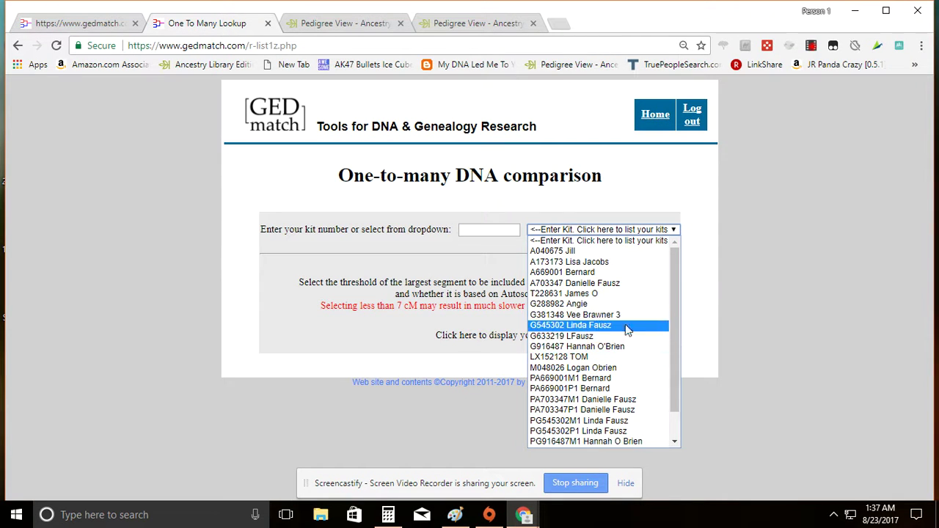
pyautogui.click(664, 147)
pyautogui.click(654, 119)
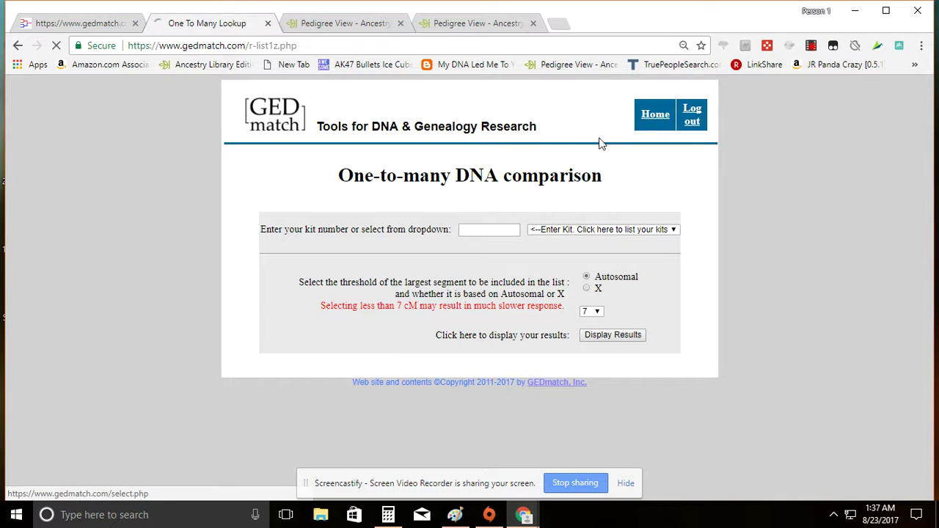
# Open the "People who match one or both of 2 kits" tool and enter the main kit's number as the first kit
pyautogui.scroll(-7, 535, 384)
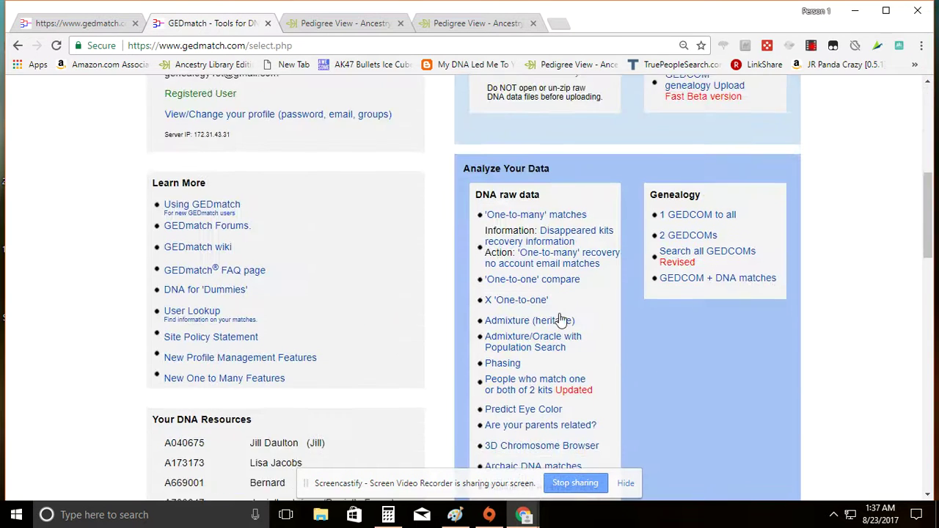
pyautogui.click(523, 341)
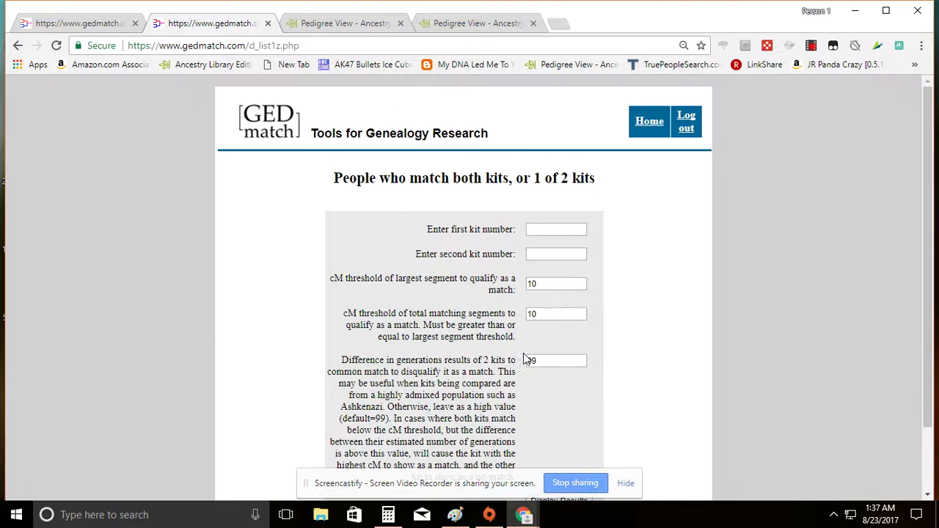
pyautogui.click(549, 229)
pyautogui.click(532, 229)
pyautogui.write('g')
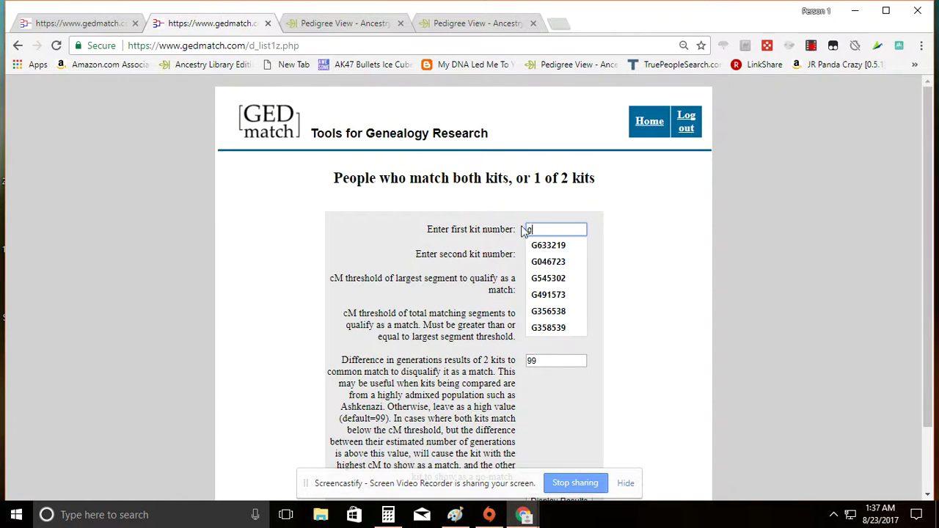
pyautogui.click(527, 230)
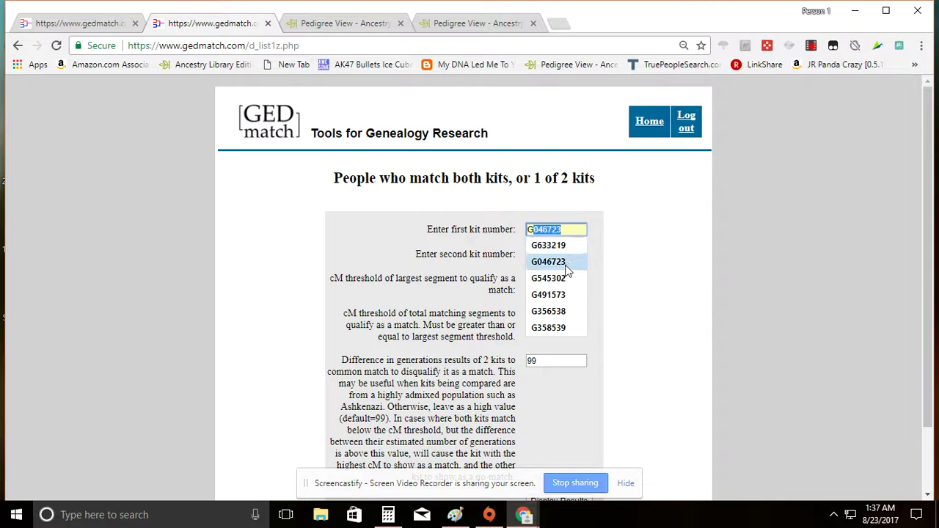
pyautogui.click(562, 249)
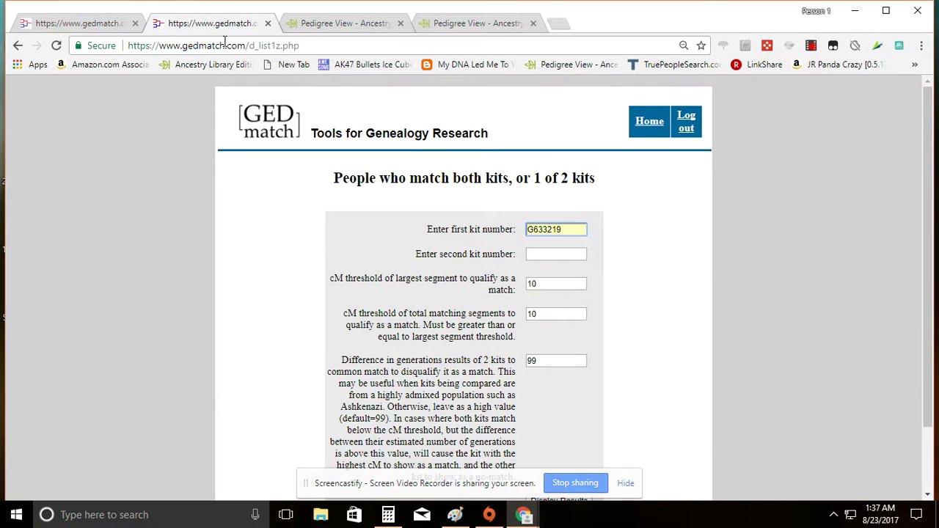
# Copy the kit number of match 2 from the Chr 17 table in the Chromosome Browser results
pyautogui.click(84, 24)
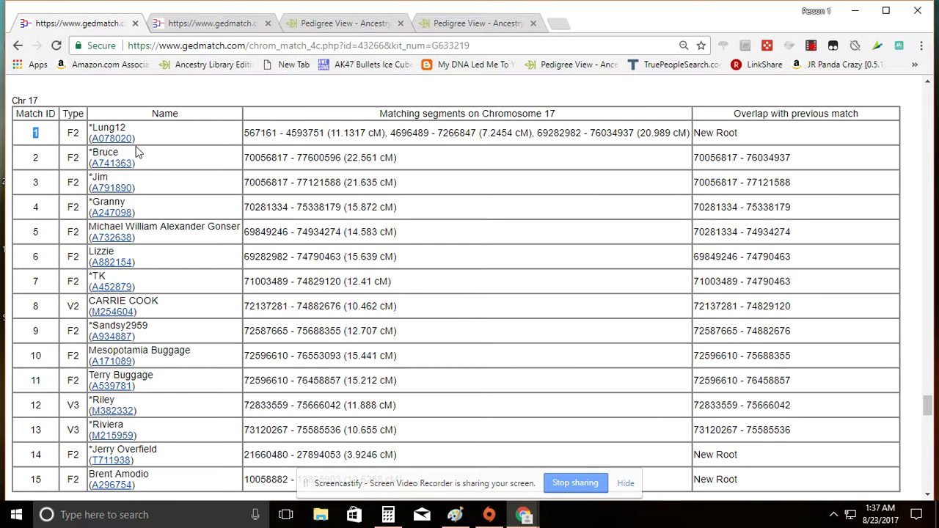
pyautogui.moveTo(133, 163); pyautogui.dragTo(103, 162)
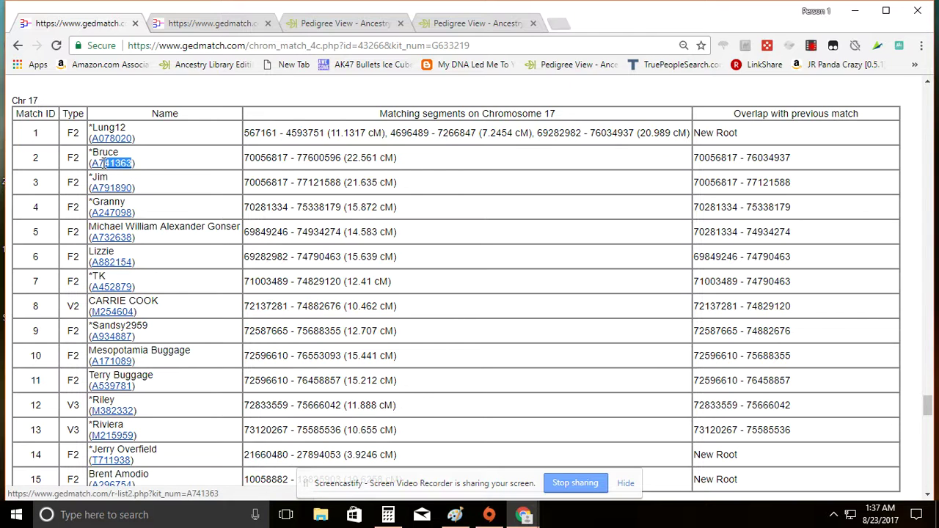
pyautogui.rightClick(101, 161)
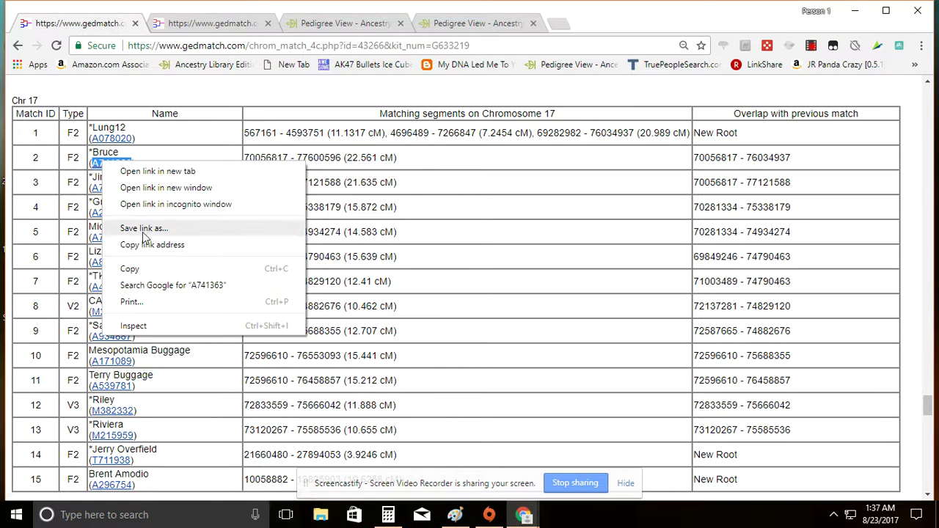
pyautogui.click(142, 269)
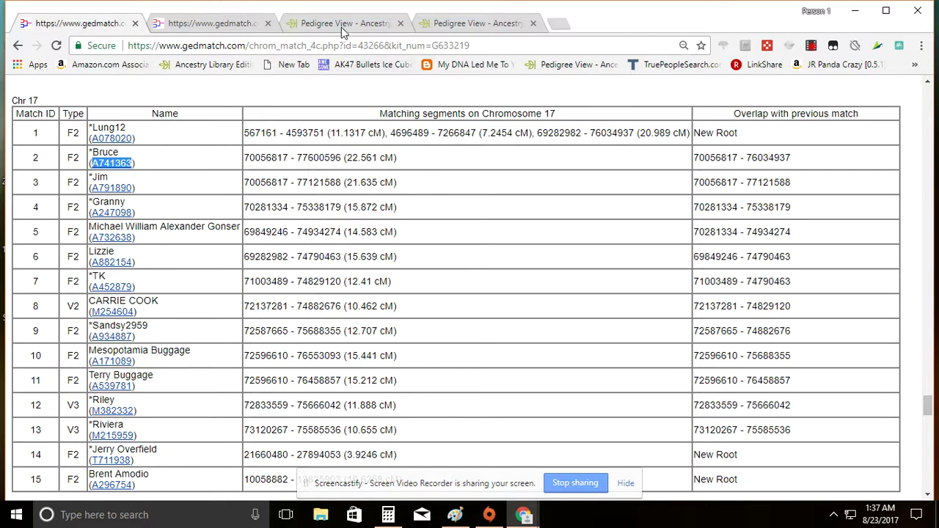
# Paste the copied kit number as the second kit and display the people who match both kits
pyautogui.click(217, 25)
pyautogui.click(544, 257)
pyautogui.rightClick(543, 256)
pyautogui.click(573, 338)
pyautogui.scroll(-1, 598, 381)
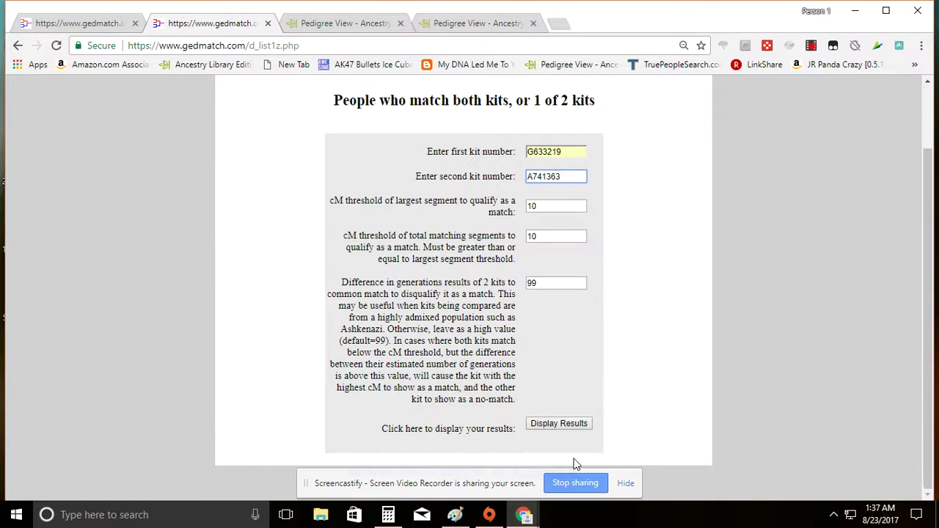
pyautogui.click(564, 427)
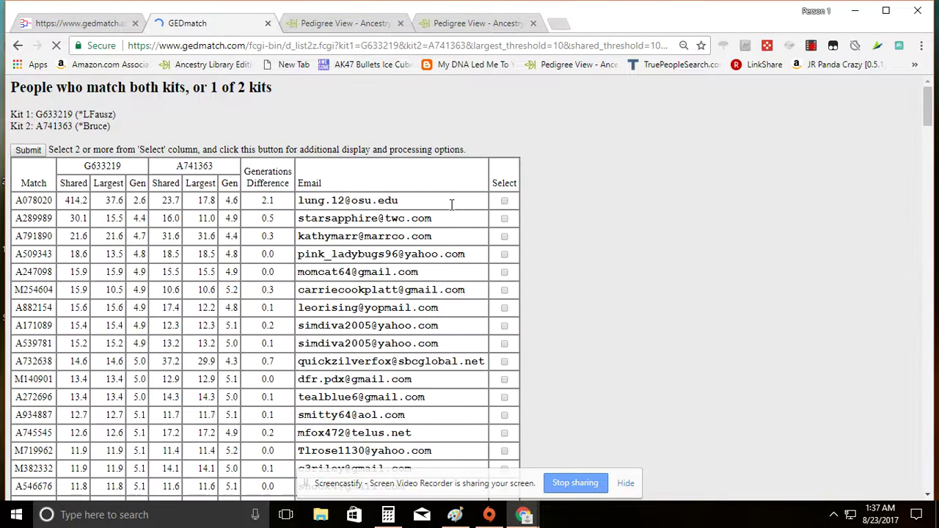
# Select the second through sixth matches in the table of people matching both kits, and glance back at the Chr 17 results
pyautogui.scroll(-2, 451, 211)
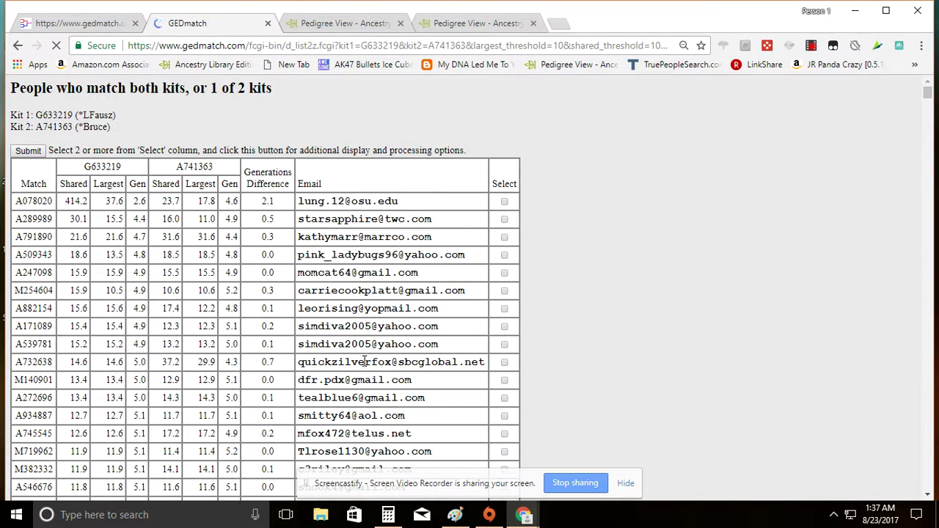
pyautogui.click(504, 219)
pyautogui.click(505, 237)
pyautogui.click(504, 272)
pyautogui.click(504, 255)
pyautogui.click(505, 291)
pyautogui.click(92, 24)
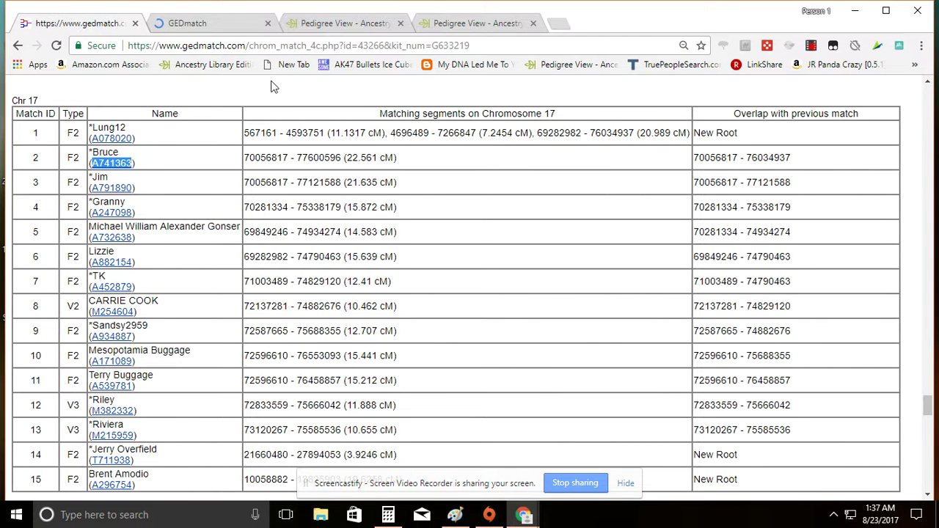
pyautogui.click(220, 24)
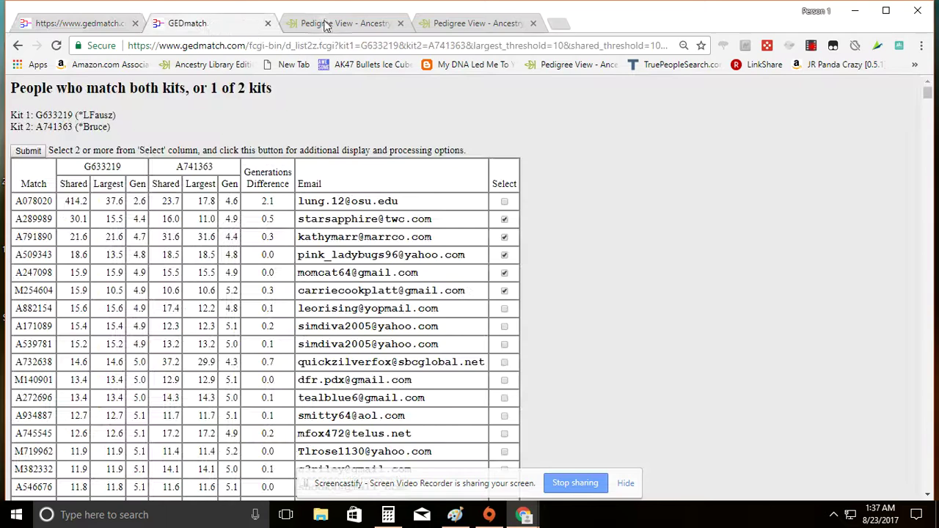
# Add the seventh through last matches shared by both kits to the selection, leaving out the ninth
pyautogui.scroll(-1, 493, 270)
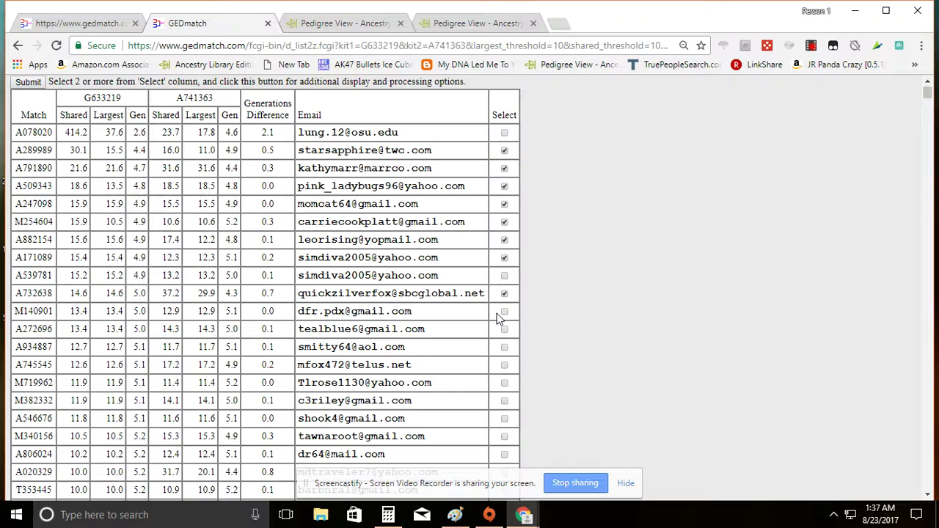
pyautogui.click(505, 330)
pyautogui.click(505, 419)
pyautogui.click(505, 438)
pyautogui.scroll(-1, 508, 419)
pyautogui.click(505, 386)
pyautogui.click(505, 404)
pyautogui.click(505, 422)
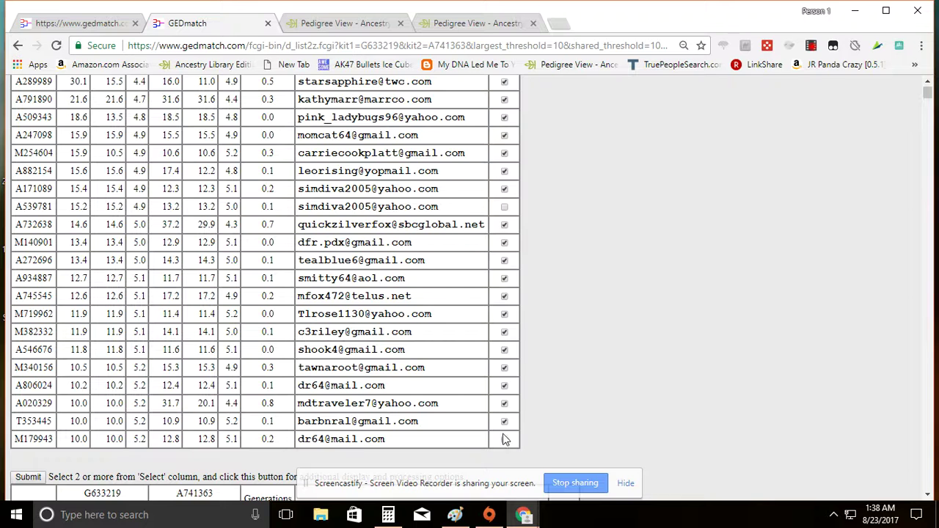
# Submit the selected matches, generate and display their 2-D Chromosome Browser results, and close the Visualization Options page
pyautogui.scroll(2, 506, 442)
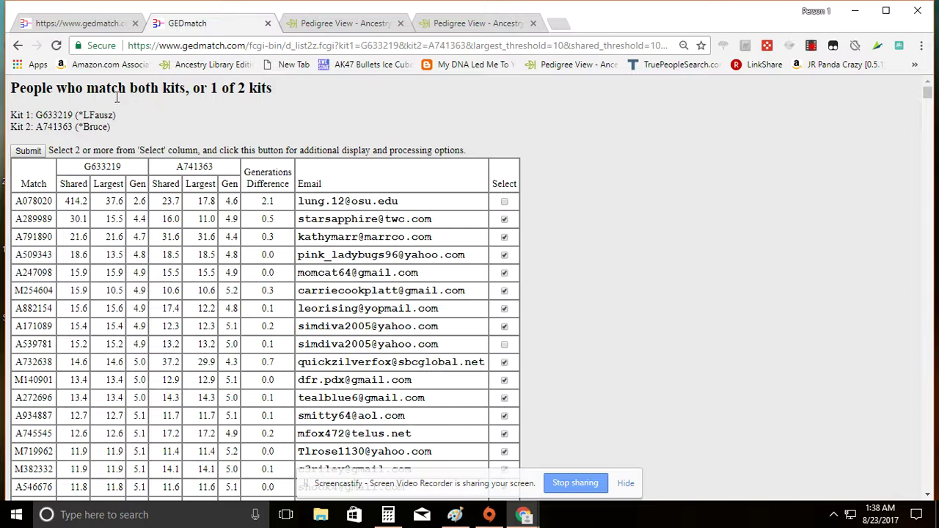
pyautogui.click(33, 151)
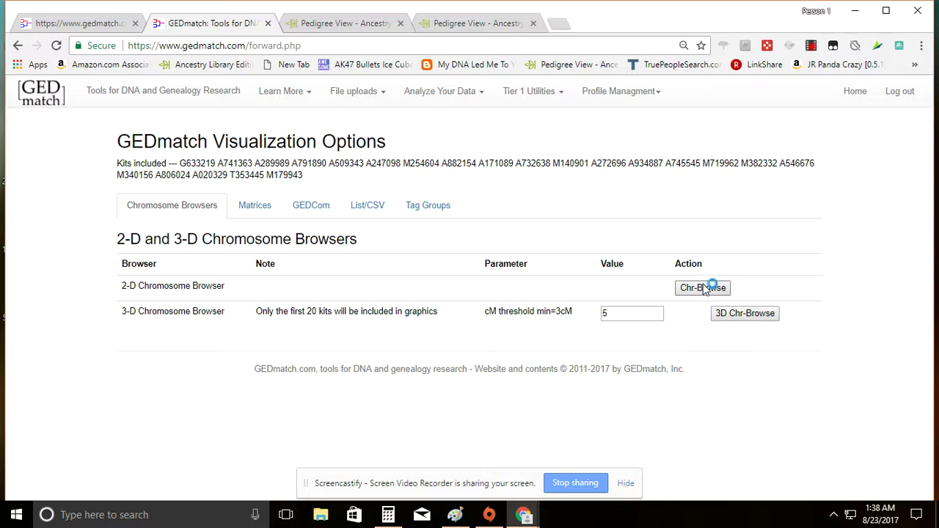
pyautogui.click(694, 286)
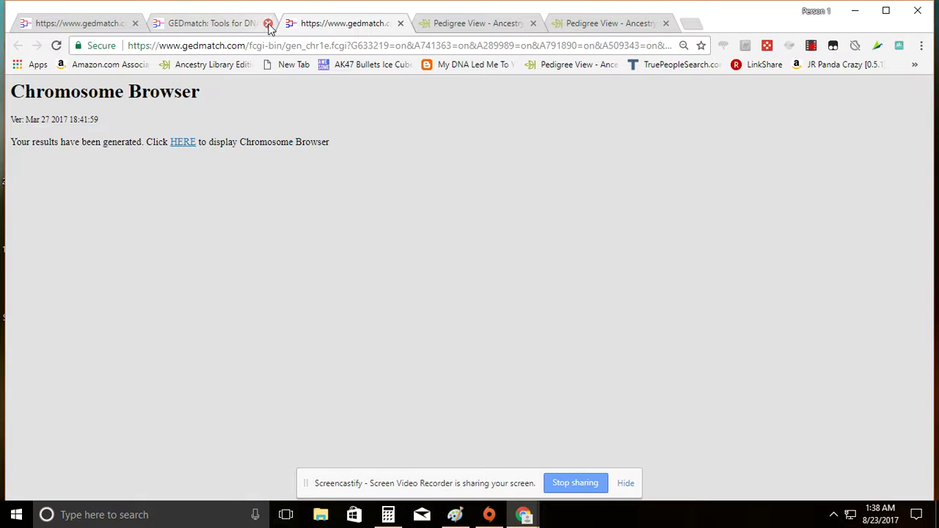
pyautogui.click(268, 24)
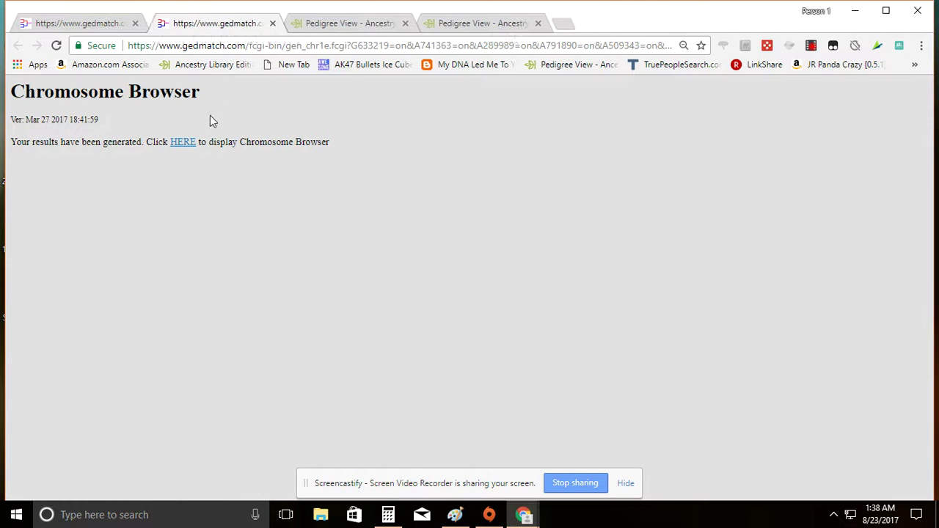
pyautogui.click(183, 142)
# Examine the Chr 17 match table and segment graph in the new Chromosome Browser results, comparing with the earlier Chr 17 table
pyautogui.scroll(-15, 451, 241)
pyautogui.click(81, 23)
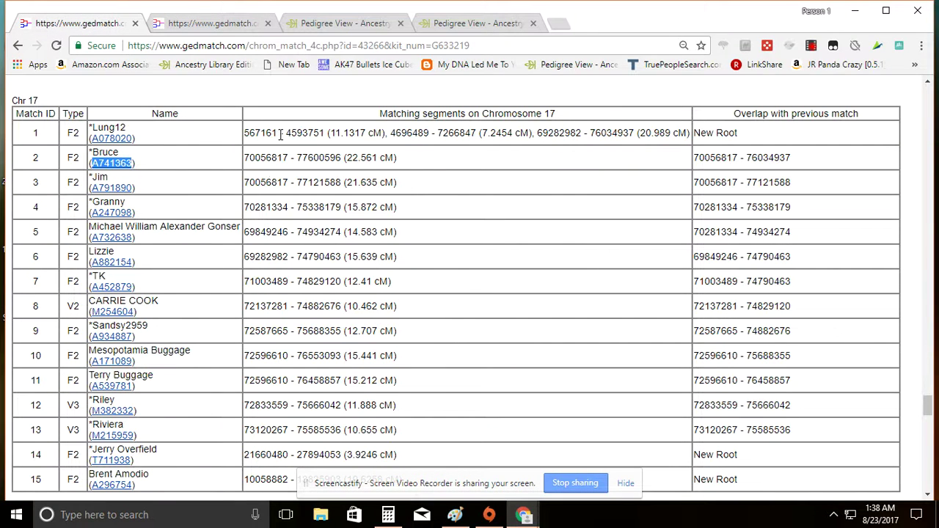
pyautogui.scroll(-5, 551, 331)
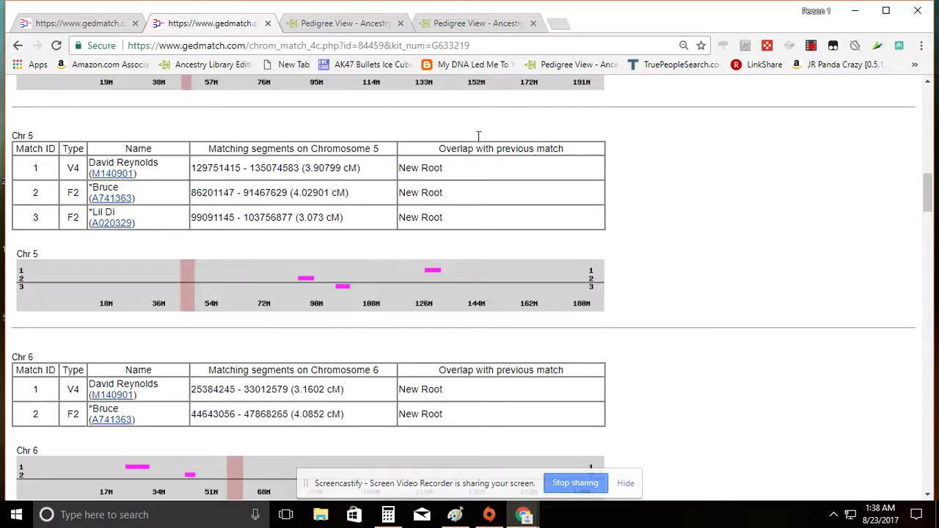
pyautogui.scroll(-18, 484, 169)
pyautogui.scroll(-12, 477, 187)
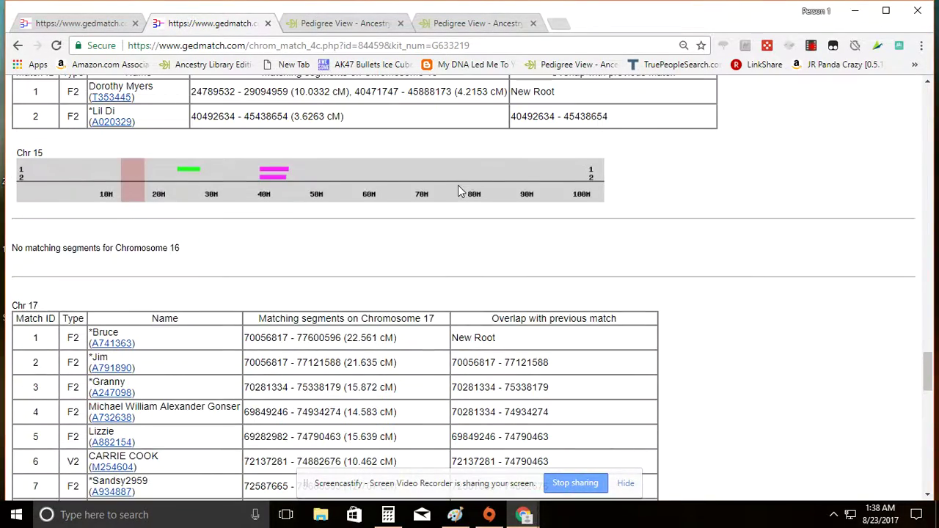
pyautogui.scroll(-5, 461, 190)
pyautogui.scroll(2, 581, 230)
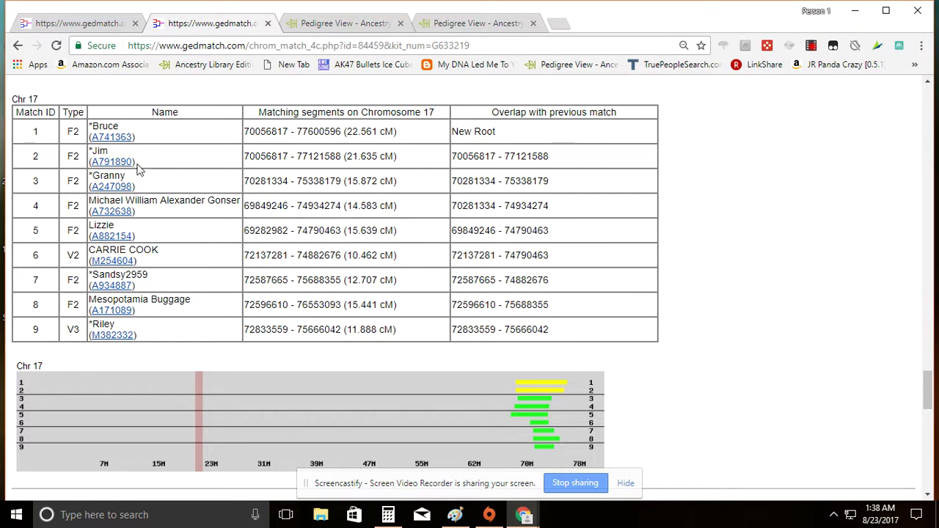
pyautogui.scroll(-1, 513, 381)
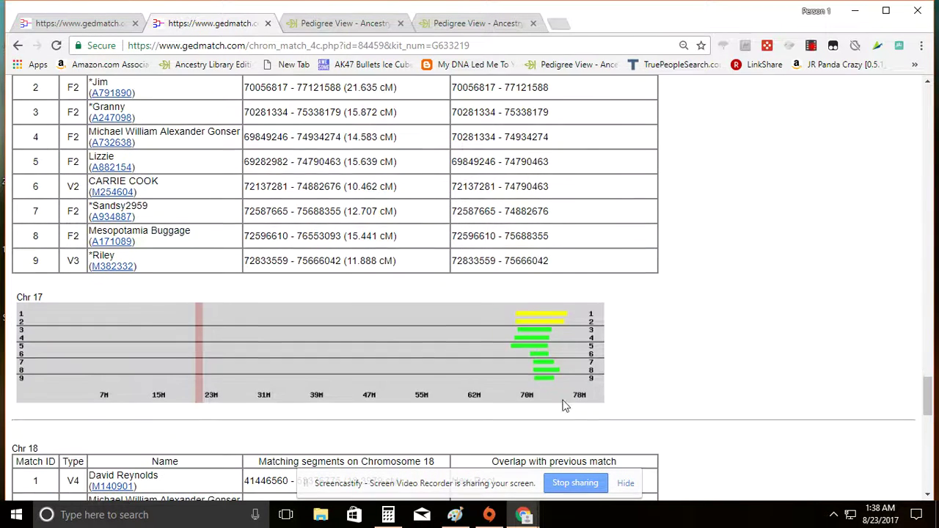
# Compare the Chr 17 match table and segment graph in the earlier Chromosome Browser results with the Ancestry pedigree
pyautogui.scroll(3, 102, 147)
pyautogui.click(81, 23)
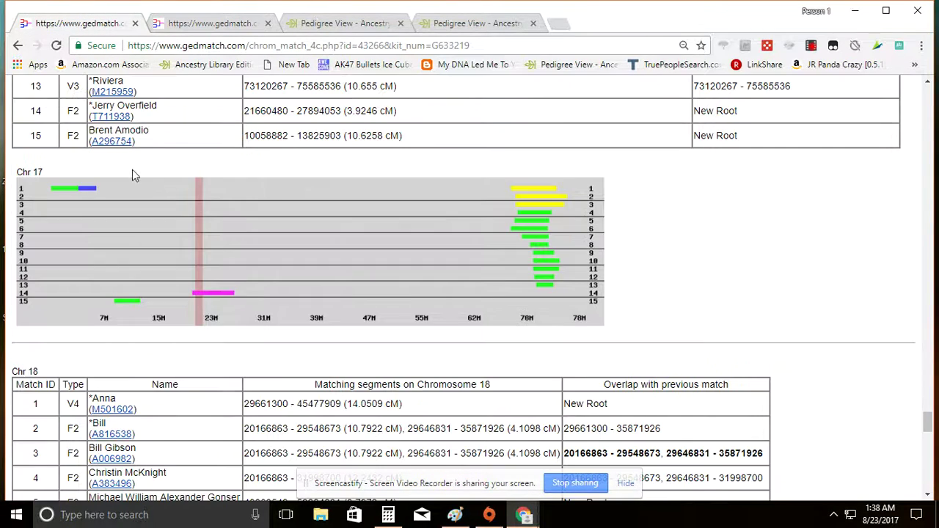
pyautogui.scroll(4, 172, 154)
pyautogui.scroll(-3, 221, 238)
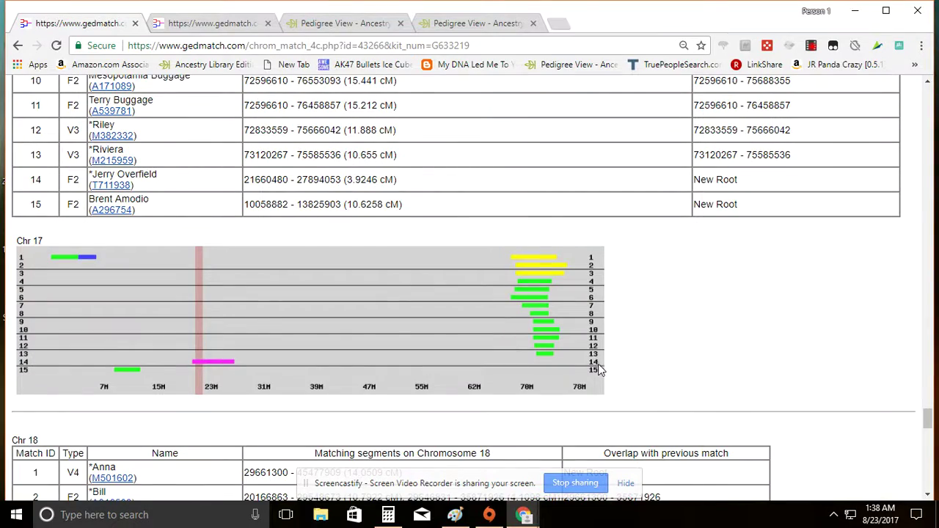
pyautogui.scroll(3, 242, 248)
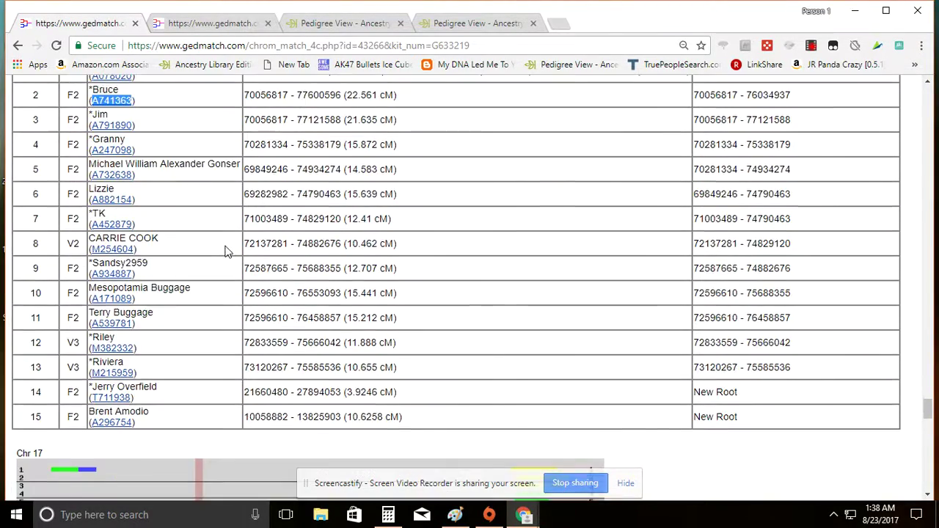
pyautogui.scroll(1, 226, 251)
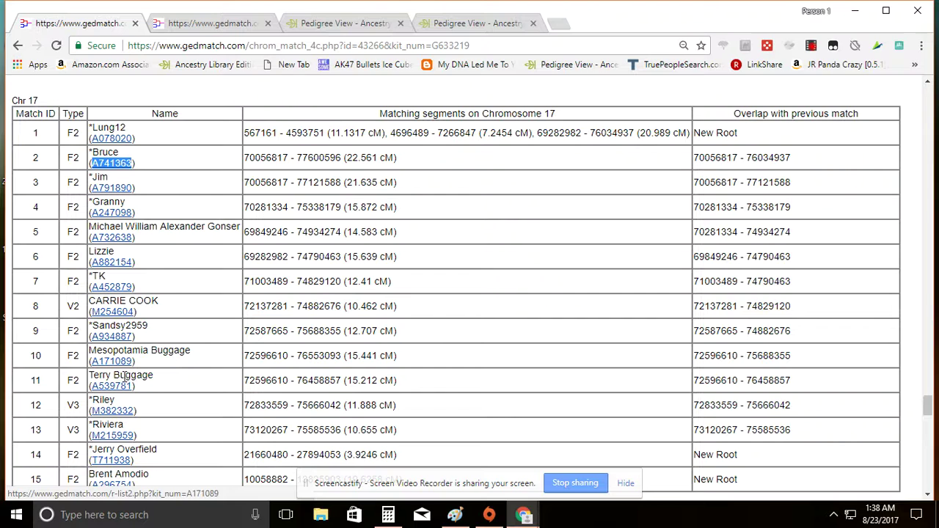
pyautogui.click(449, 23)
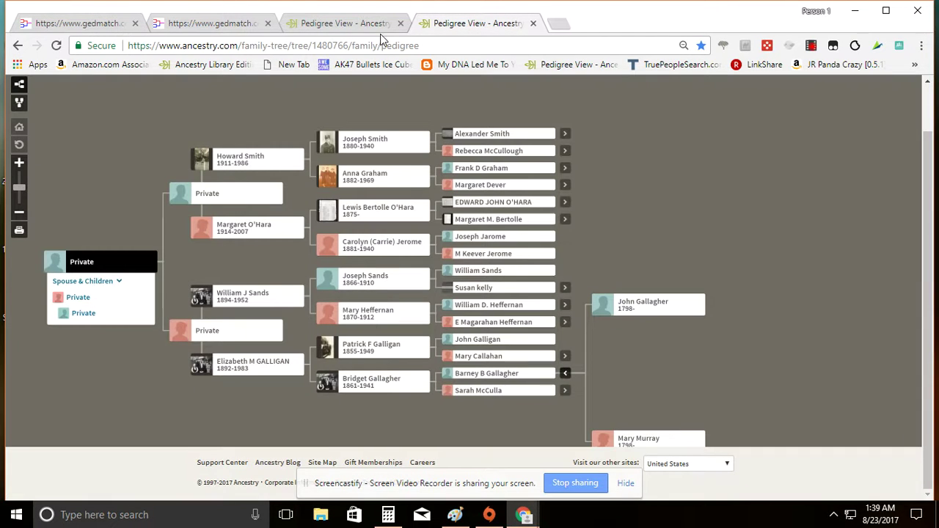
# Copy the kit number of the second match in the newer Chr 17 table
pyautogui.click(226, 22)
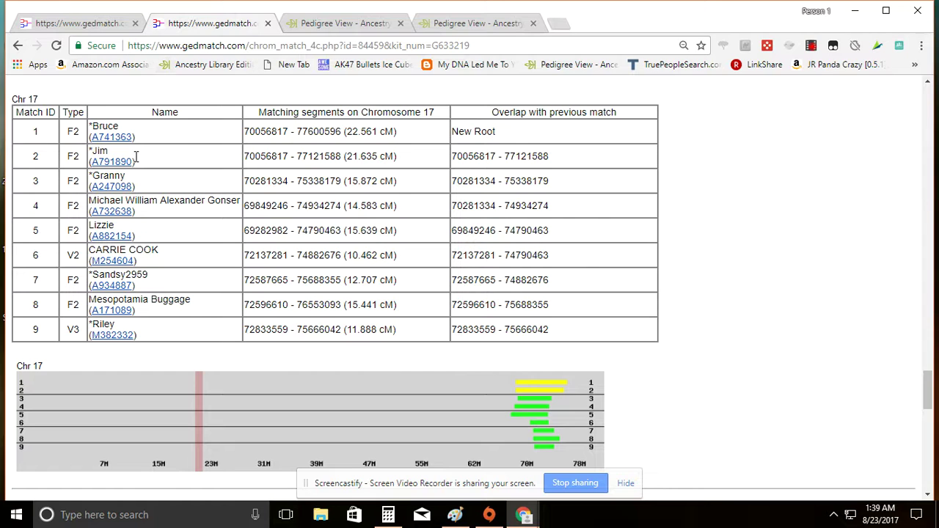
pyautogui.moveTo(134, 160); pyautogui.dragTo(97, 163)
pyautogui.rightClick(98, 162)
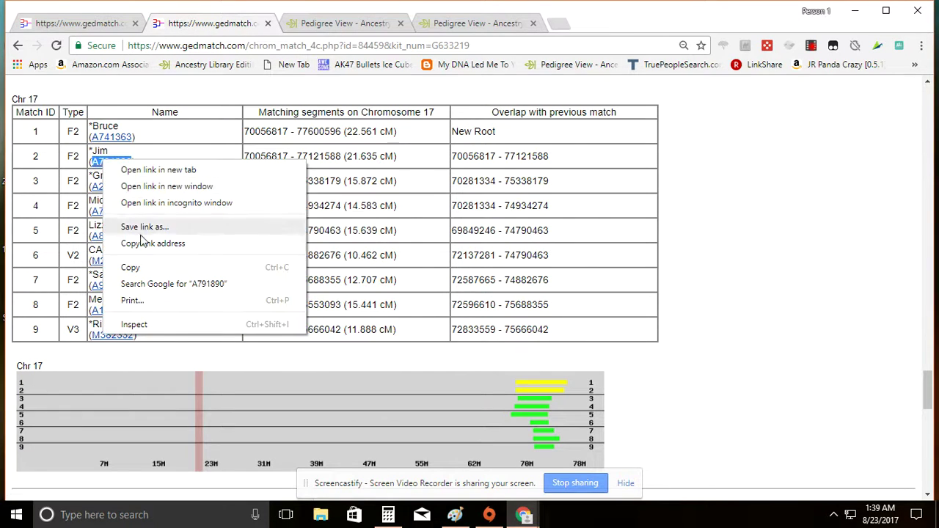
pyautogui.click(129, 267)
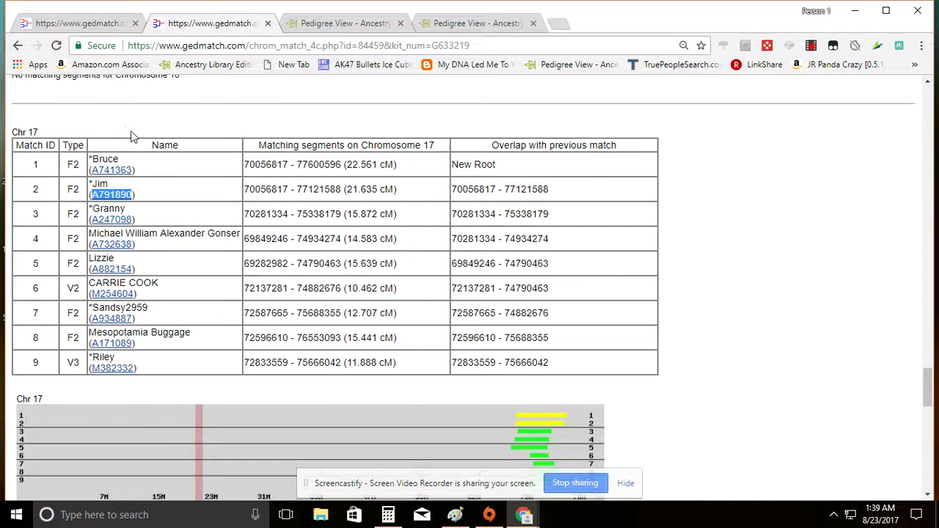
# Leave the Chromosome Browser results, load gedmatch.com and log in with the saved credentials
pyautogui.scroll(2, 129, 135)
pyautogui.click(13, 44)
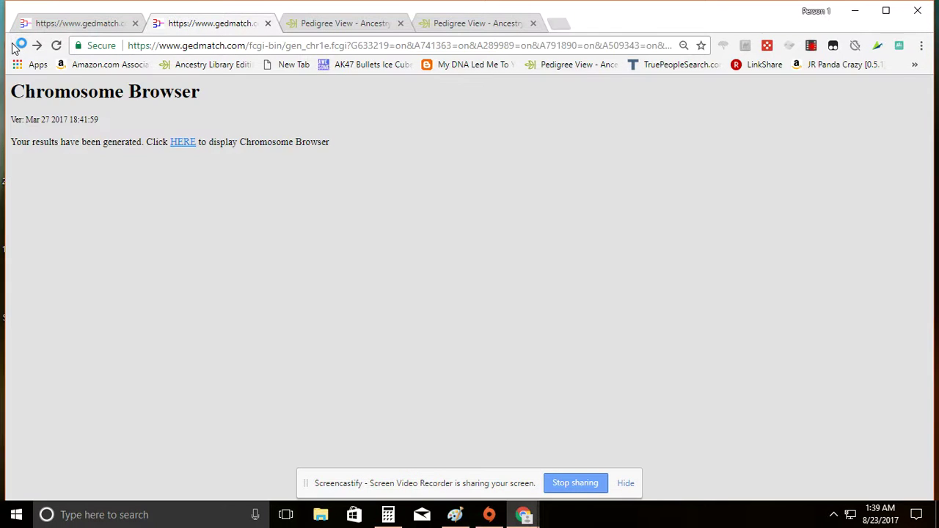
pyautogui.click(13, 45)
pyautogui.click(250, 43)
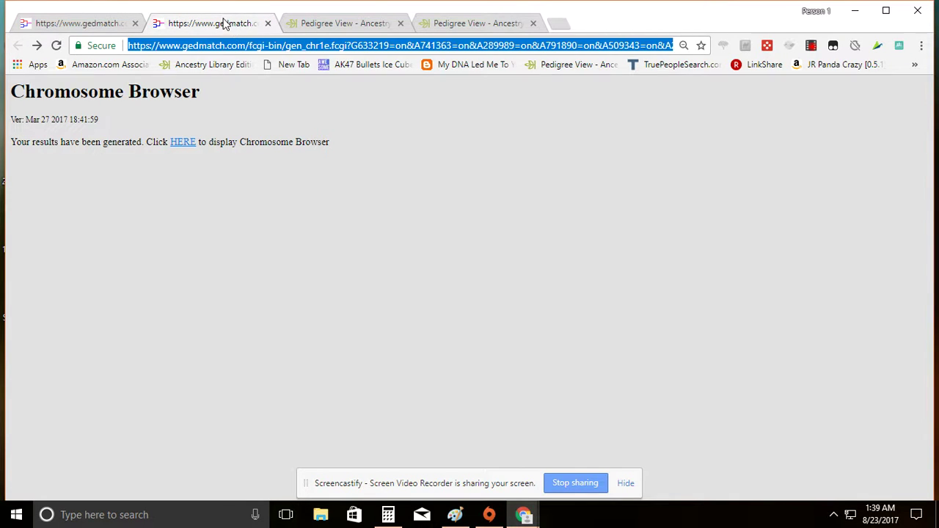
pyautogui.write('ged')
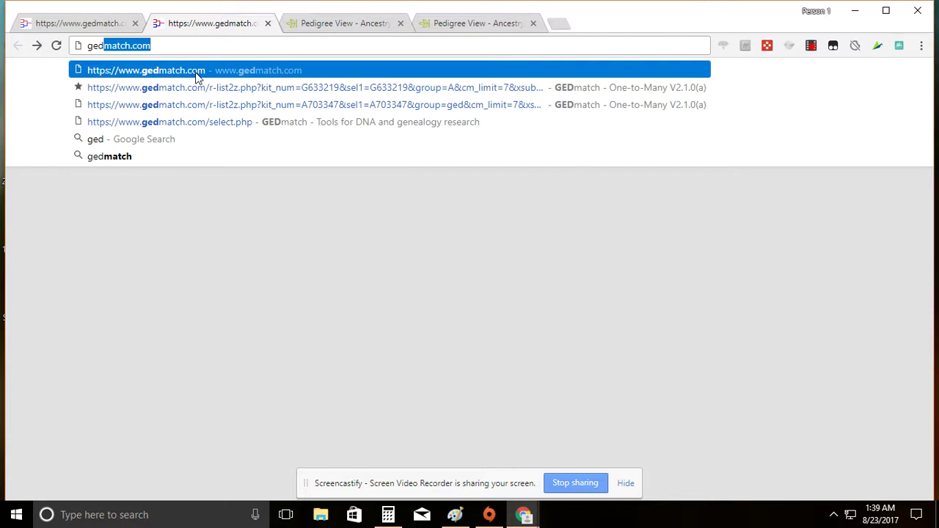
pyautogui.click(198, 73)
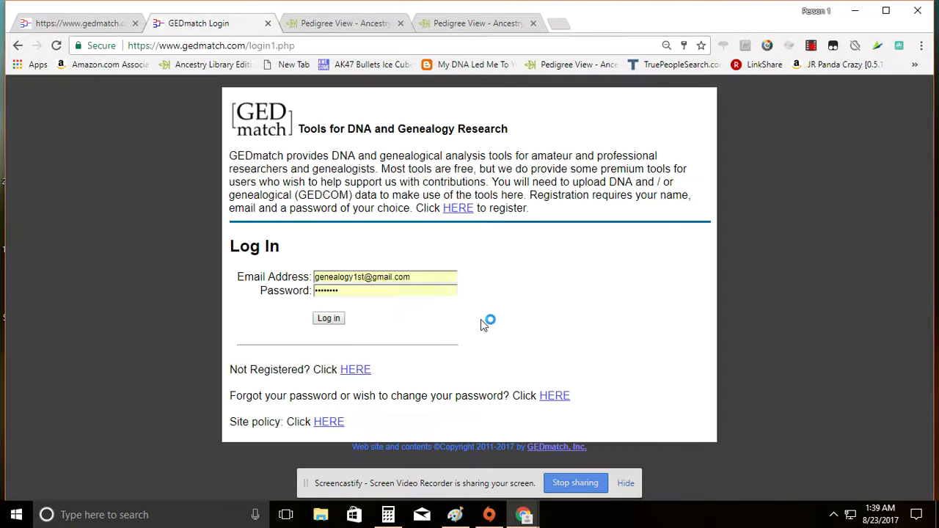
pyautogui.click(329, 320)
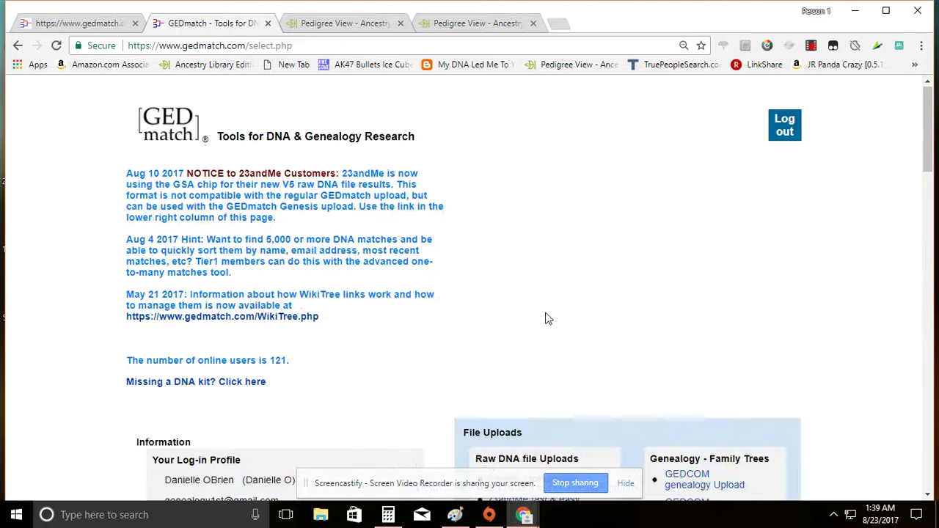
# Run the people-who-match-one-or-both-of-2-kits comparison on the original first kit and the copied second kit, keeping both cM thresholds at 10
pyautogui.scroll(-8, 546, 318)
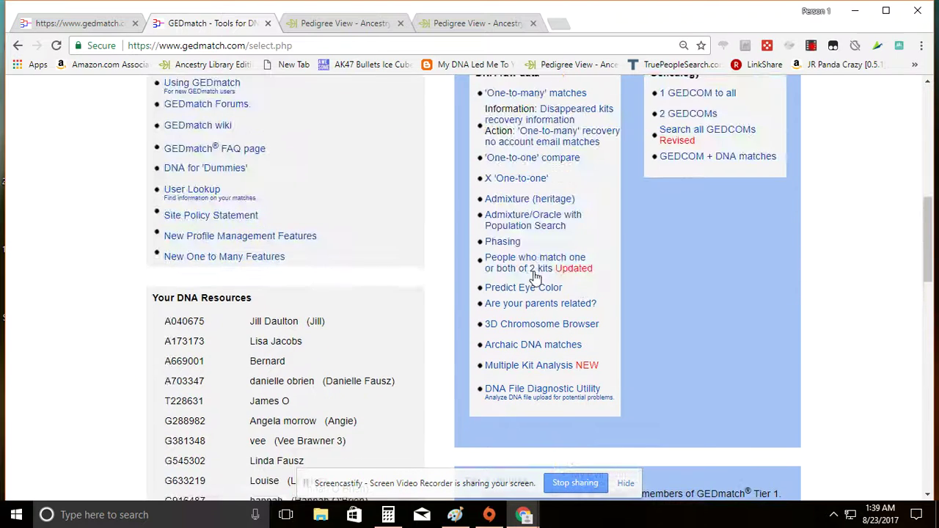
pyautogui.click(535, 272)
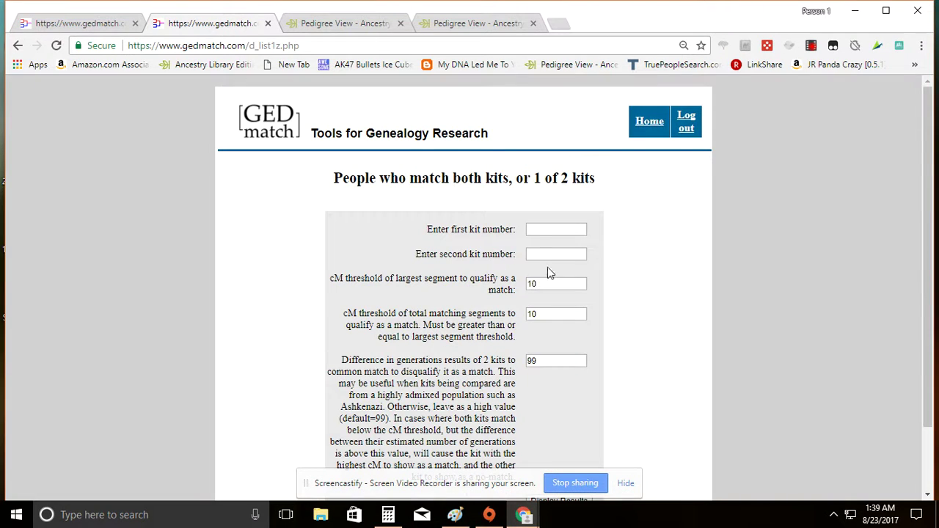
pyautogui.click(557, 231)
pyautogui.write('G')
pyautogui.click(556, 246)
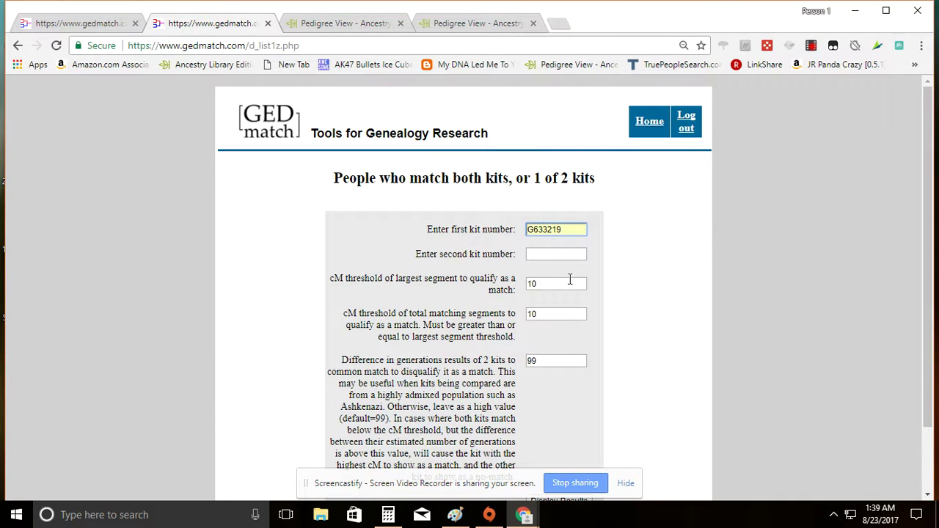
pyautogui.click(571, 257)
pyautogui.rightClick(572, 259)
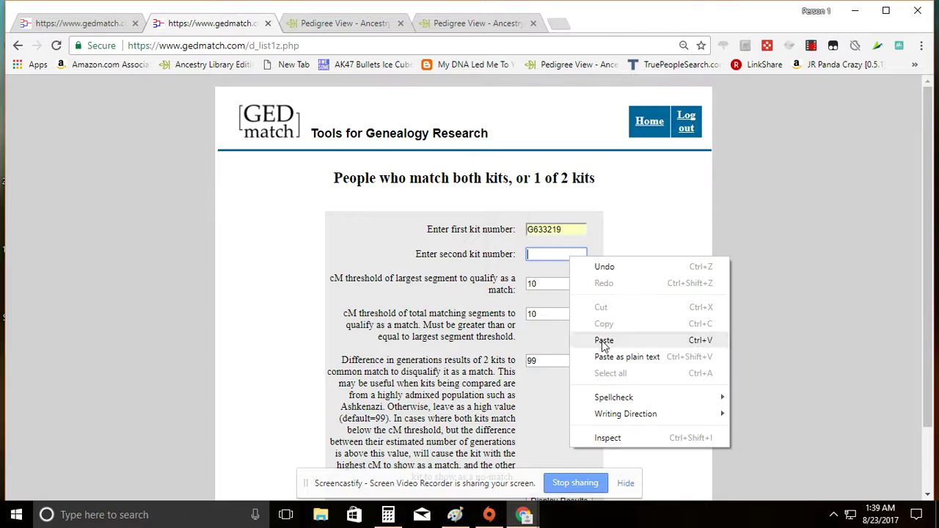
pyautogui.click(602, 340)
pyautogui.click(608, 282)
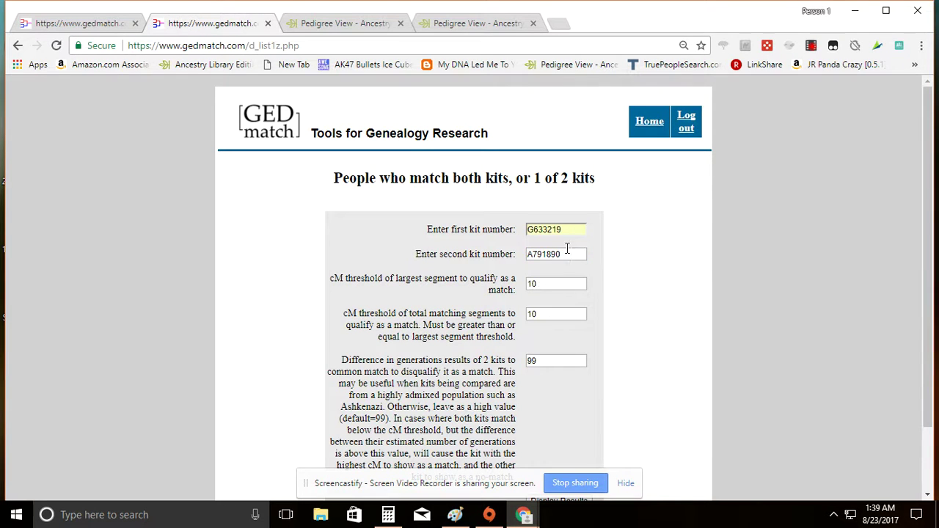
pyautogui.scroll(-1, 585, 250)
pyautogui.click(574, 429)
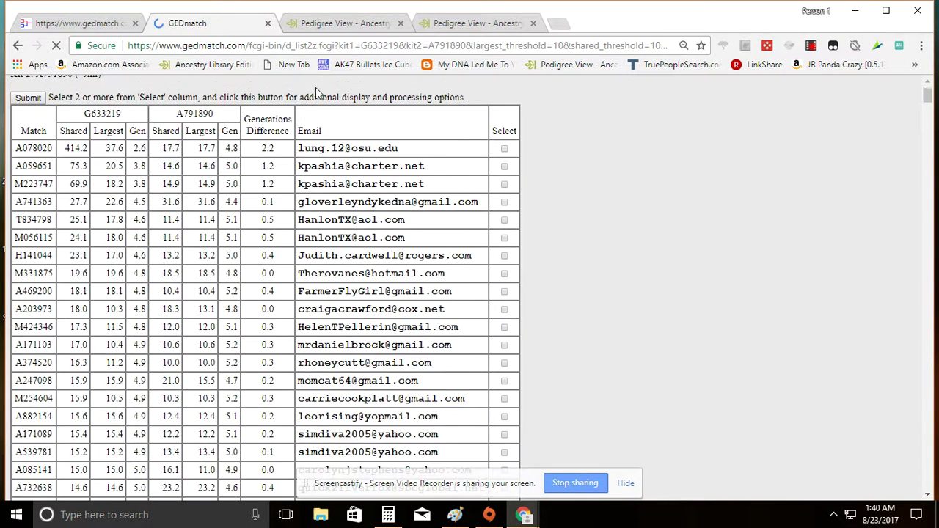
# Glance at the Ancestry pedigree, and select the first ten matches shared by both kits, leaving out the sixth
pyautogui.click(356, 24)
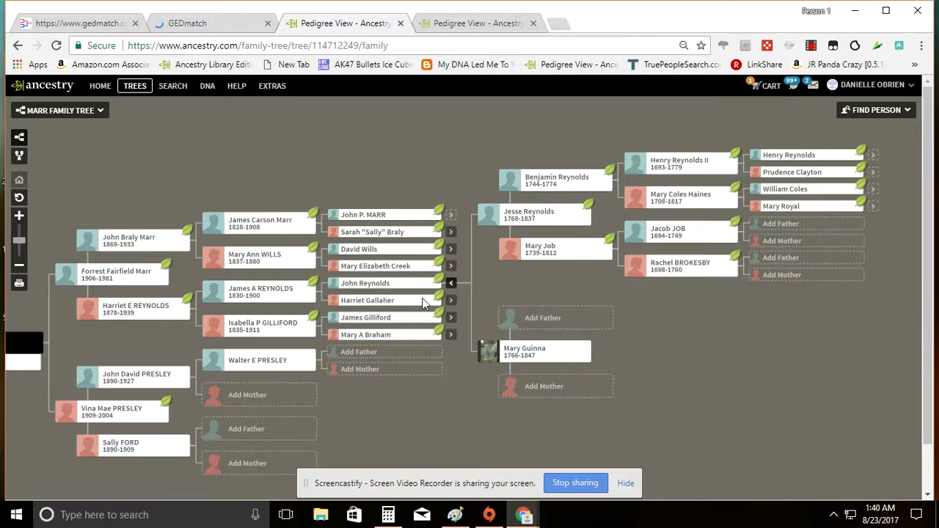
pyautogui.click(190, 23)
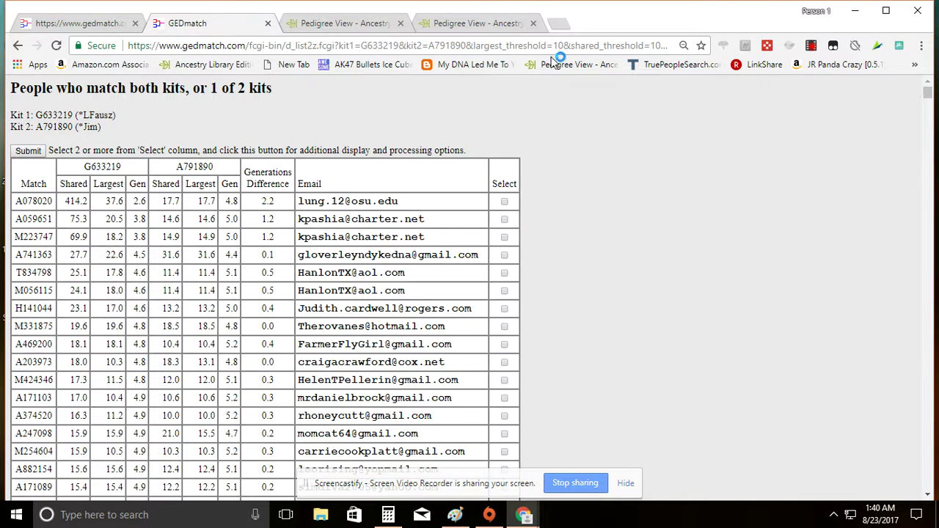
pyautogui.click(504, 203)
pyautogui.click(504, 237)
pyautogui.click(504, 254)
pyautogui.click(505, 309)
pyautogui.click(504, 326)
pyautogui.click(504, 345)
pyautogui.click(504, 363)
pyautogui.scroll(-1, 504, 345)
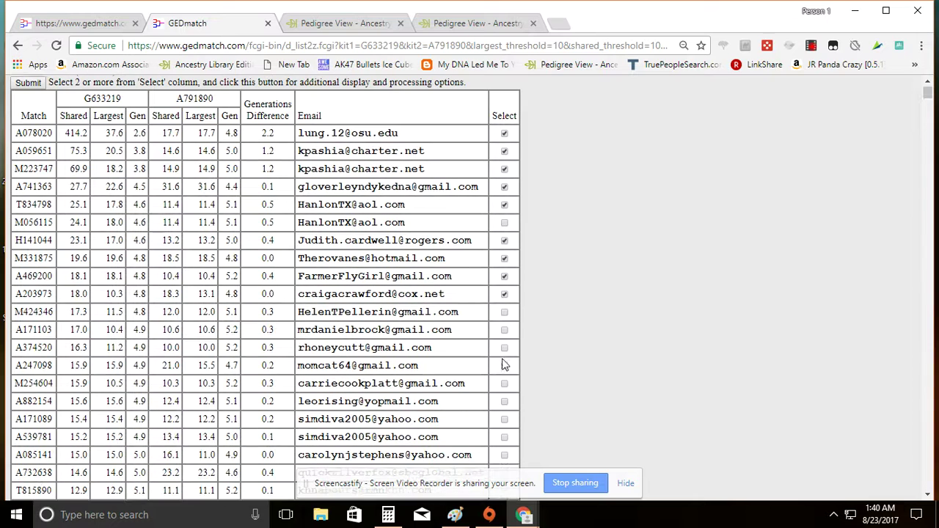
# Add the eleventh through twenty-first matches shared by both kits to the selection
pyautogui.click(504, 329)
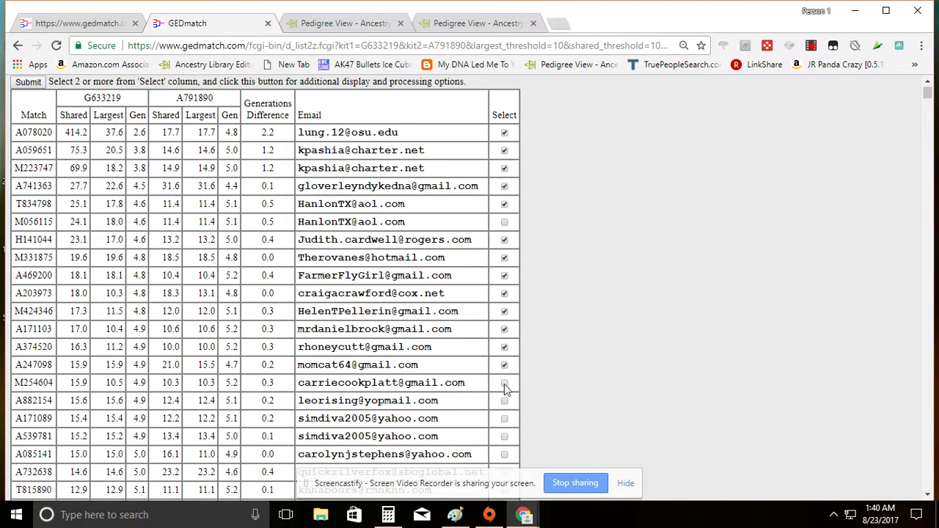
pyautogui.click(504, 383)
pyautogui.click(504, 420)
pyautogui.scroll(-3, 513, 417)
pyautogui.click(505, 301)
pyautogui.click(505, 318)
pyautogui.click(505, 337)
pyautogui.click(504, 353)
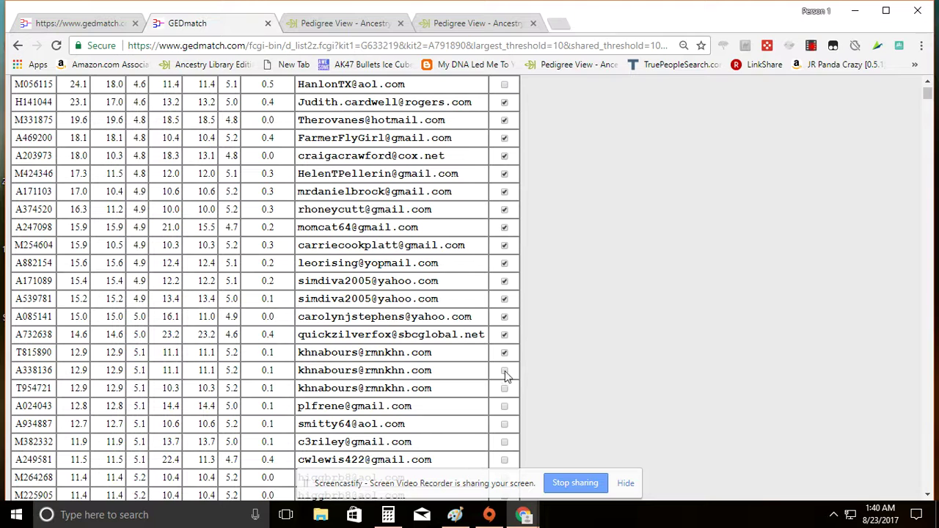
# Add the twenty-fourth through last matches shared by both kits to the selection, leaving out the twenty-ninth and thirtieth
pyautogui.click(503, 407)
pyautogui.click(504, 424)
pyautogui.click(504, 442)
pyautogui.scroll(-4, 503, 433)
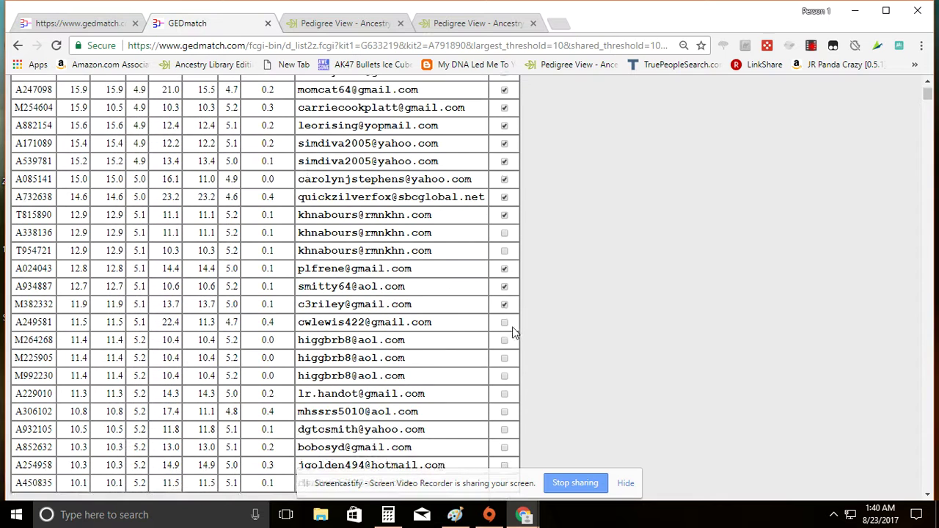
pyautogui.click(506, 342)
pyautogui.click(504, 395)
pyautogui.click(504, 412)
pyautogui.click(505, 430)
pyautogui.click(505, 448)
pyautogui.scroll(-4, 504, 449)
pyautogui.click(506, 330)
pyautogui.click(505, 345)
# Submit the selected matches, generate and display their Chromosome Browser results, and dismiss the WordPress guide notification
pyautogui.scroll(7, 476, 281)
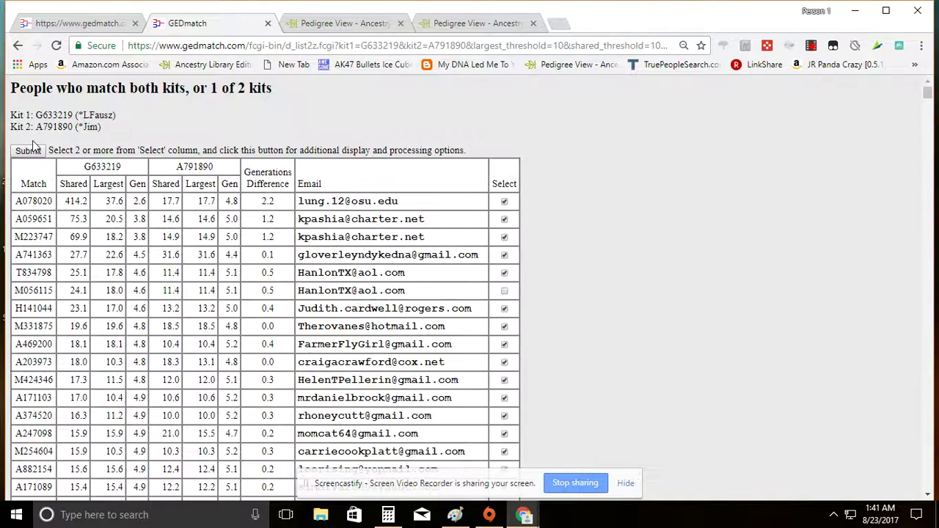
pyautogui.click(31, 151)
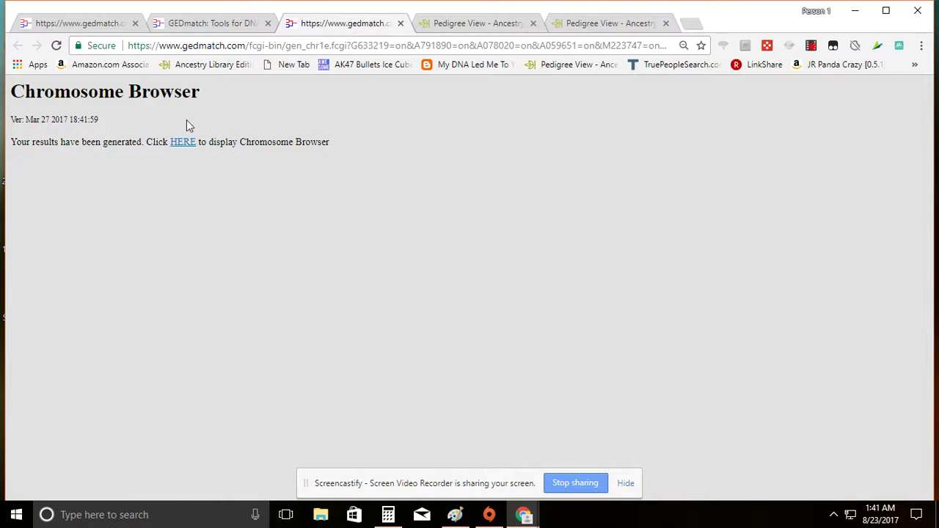
pyautogui.click(179, 143)
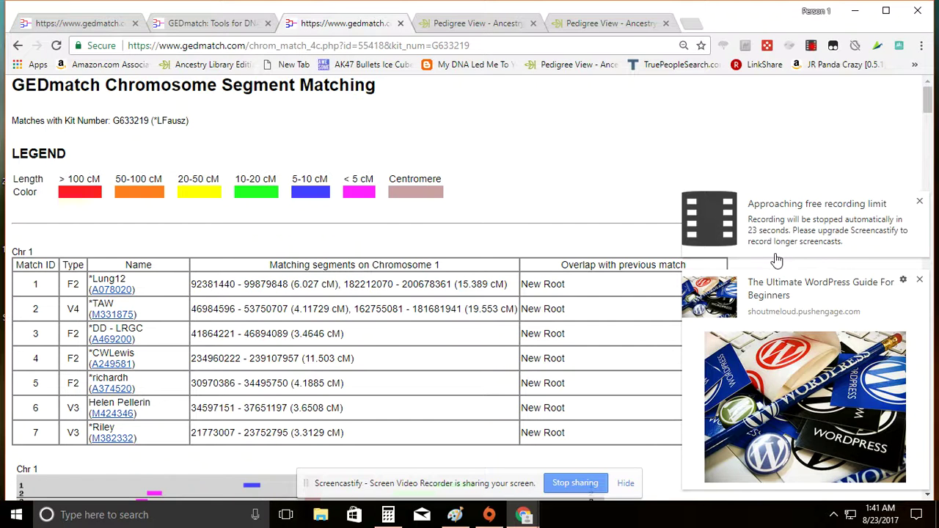
pyautogui.click(920, 282)
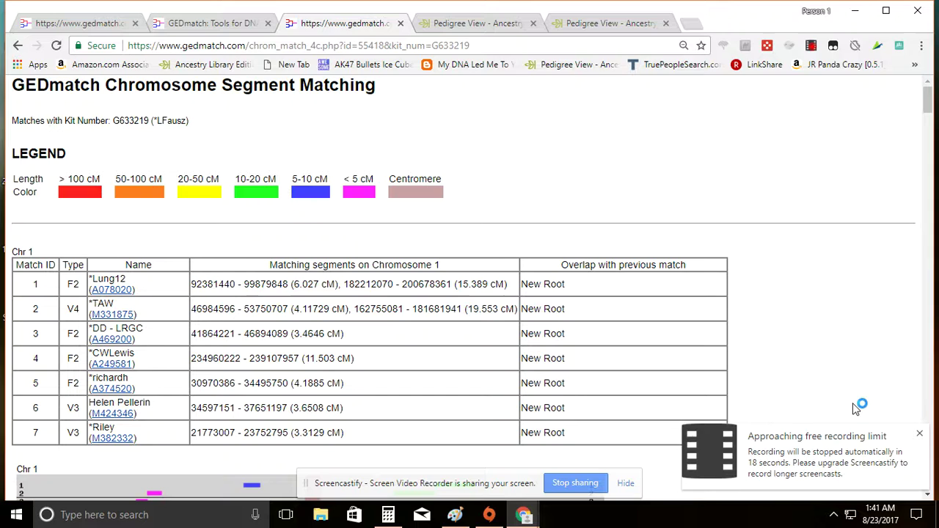